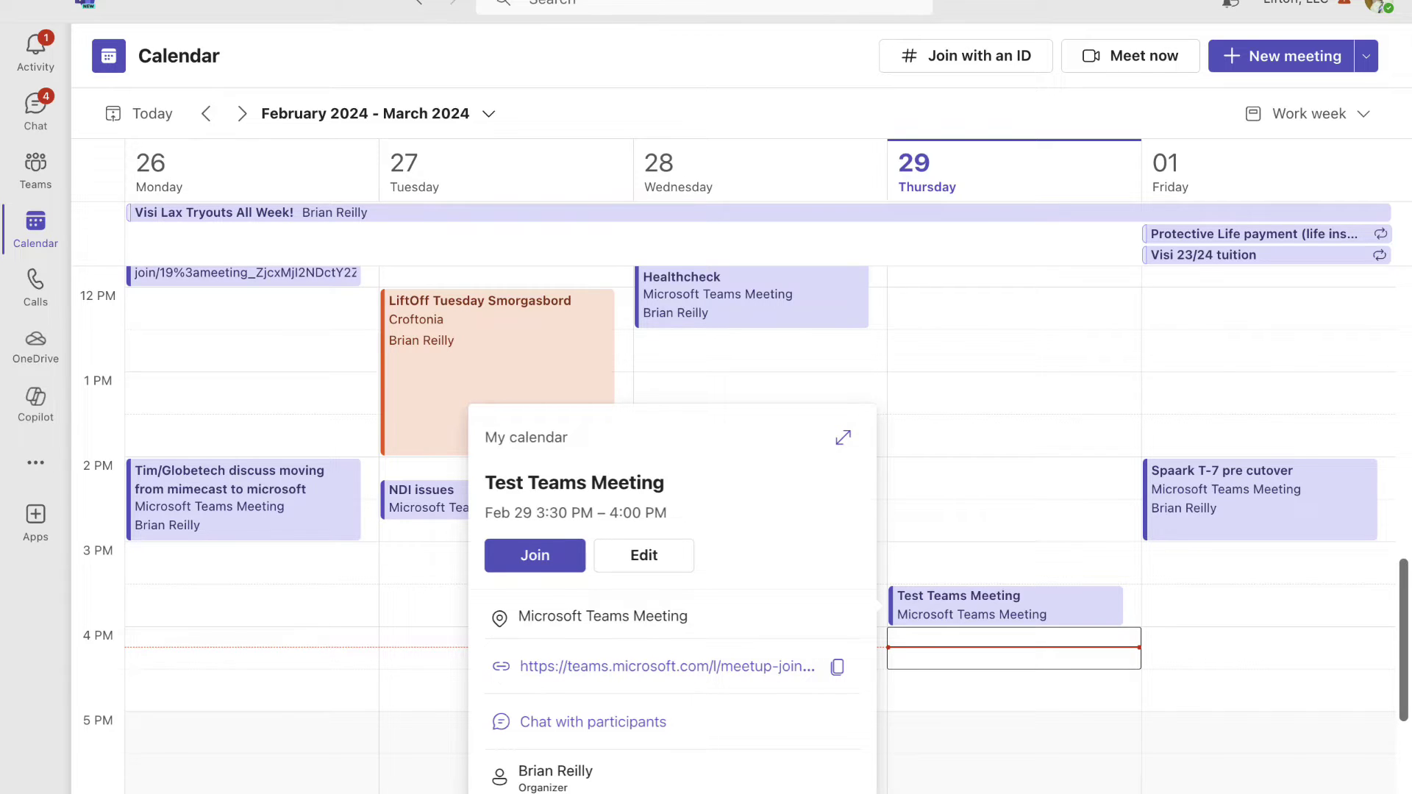
Join the Test Teams Meeting with the camera on, opening the effects and avatars options before entering
click(538, 559)
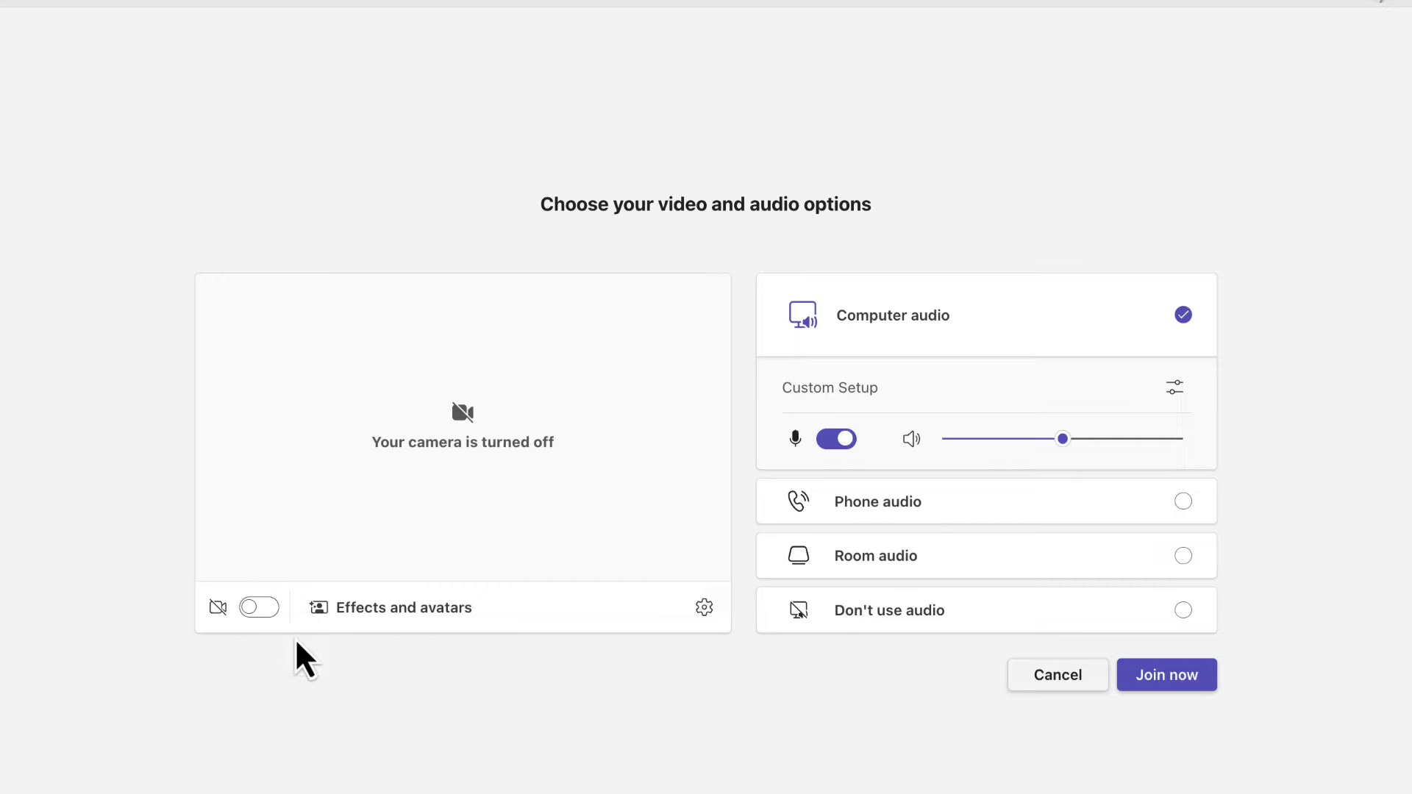
click(271, 608)
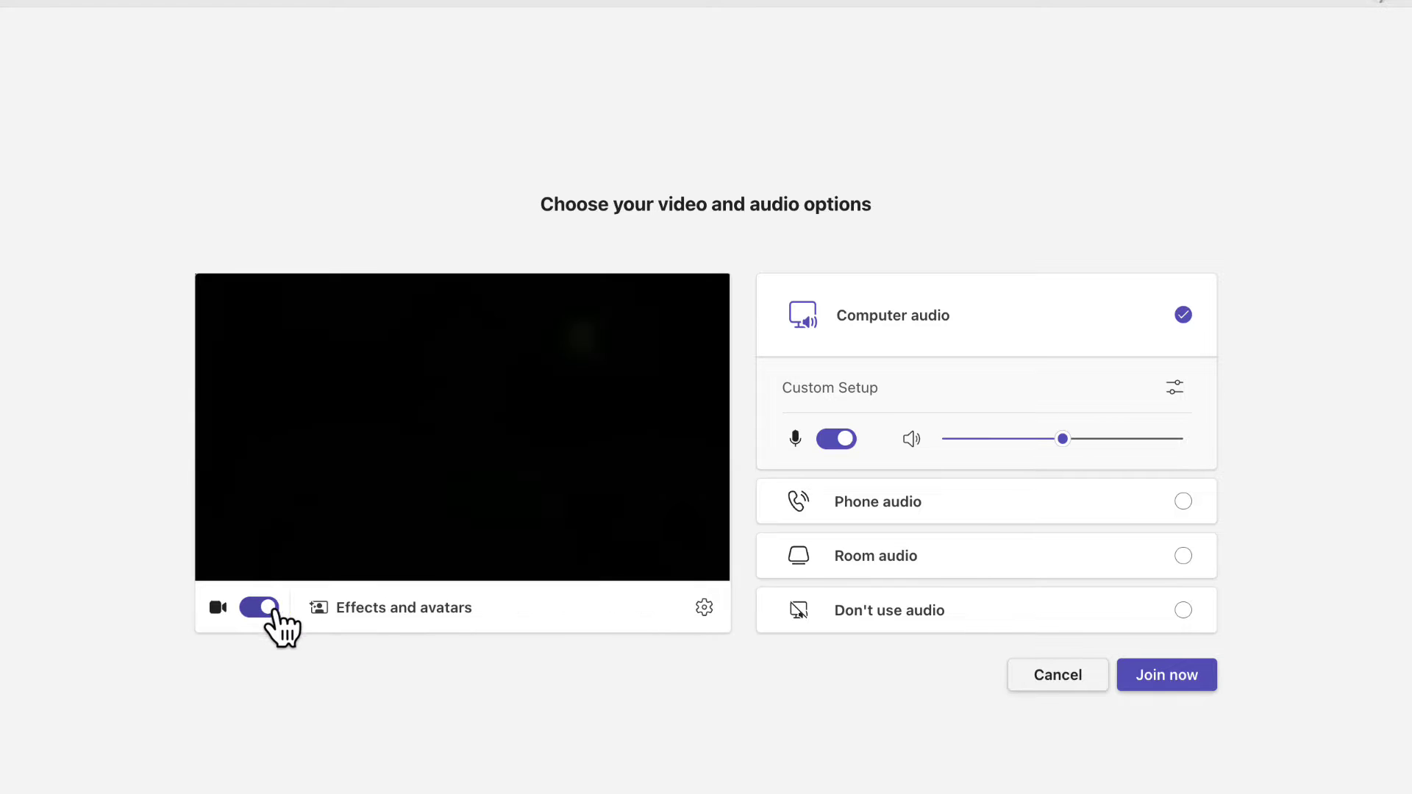
click(360, 612)
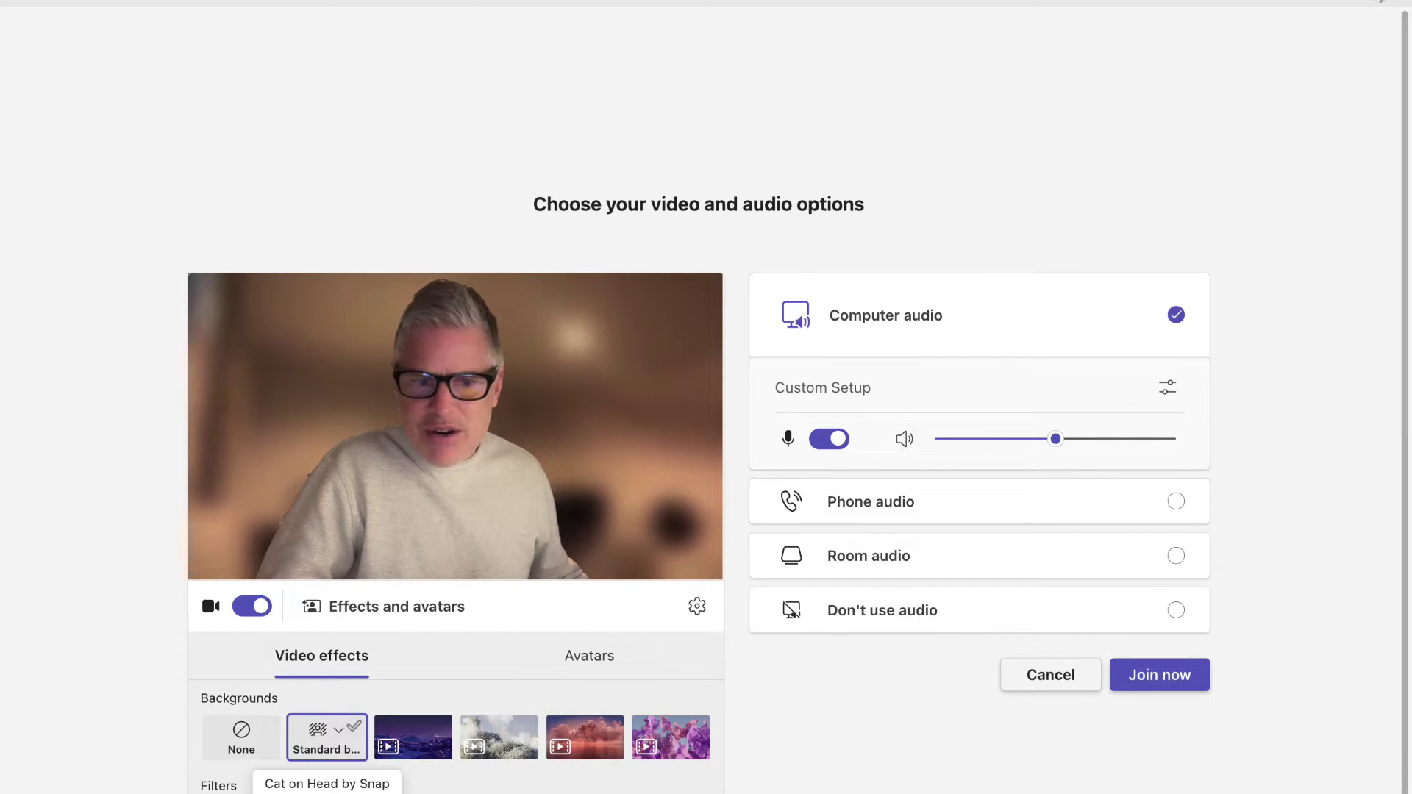
click(1169, 680)
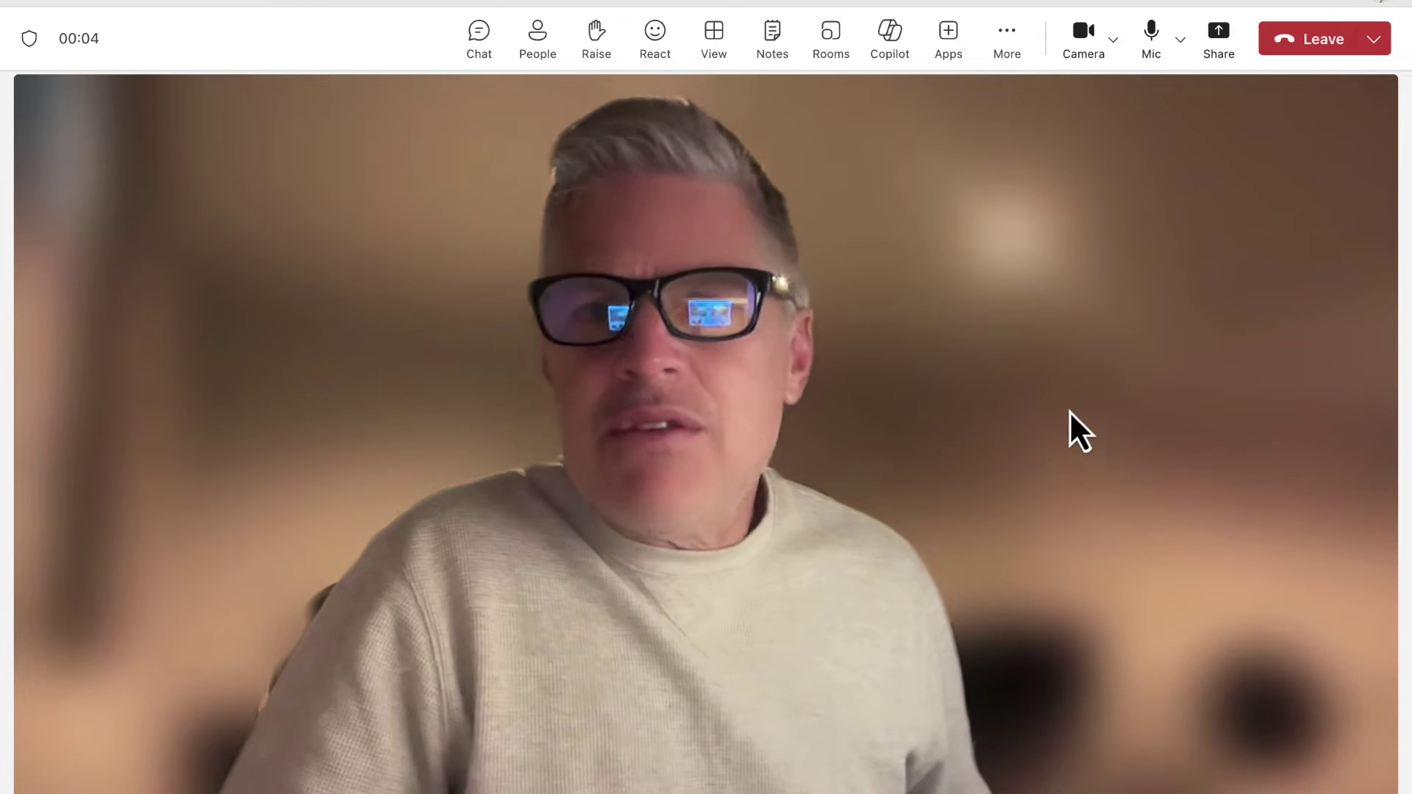
Choose a built-in room background in the meeting's video effects and preview it
click(1008, 36)
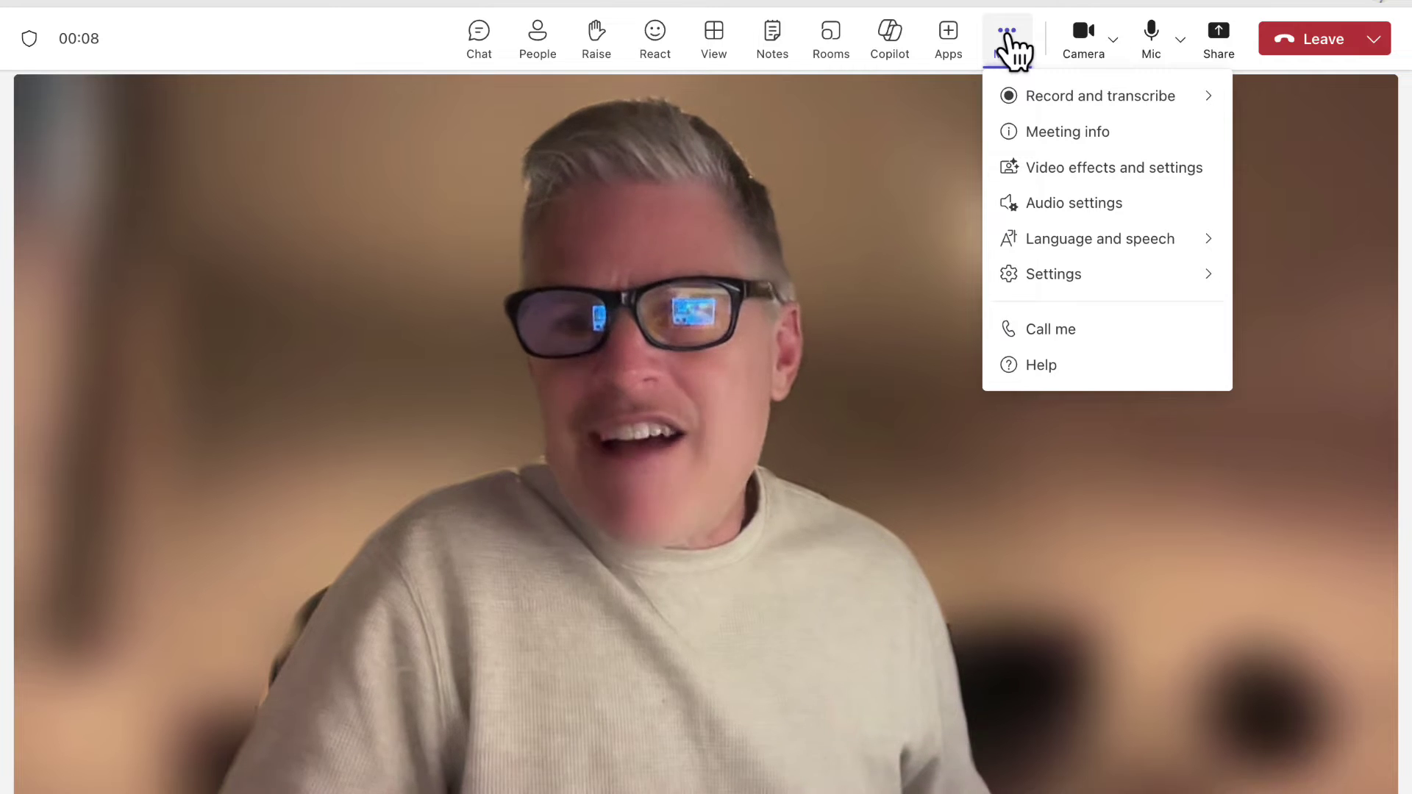
click(1093, 169)
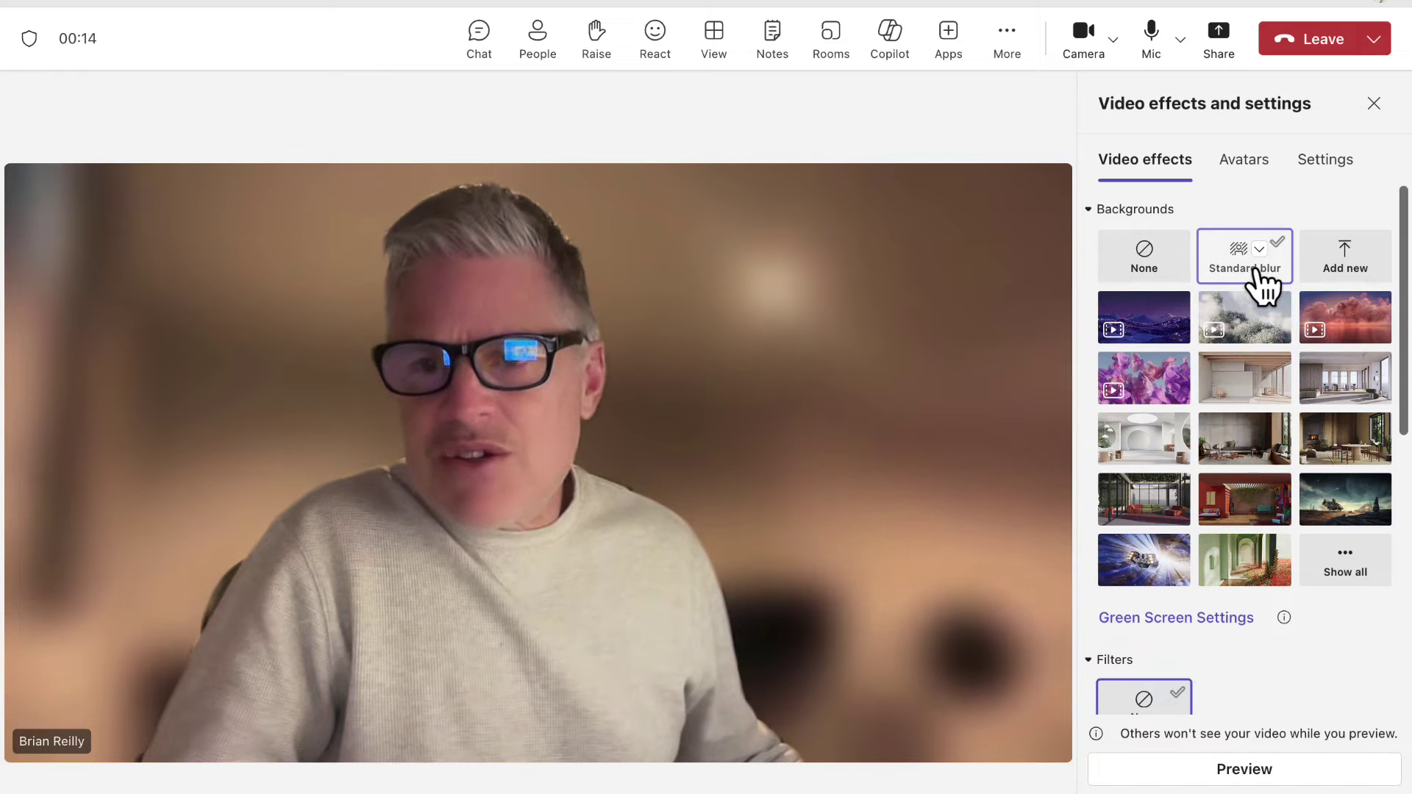
click(1346, 381)
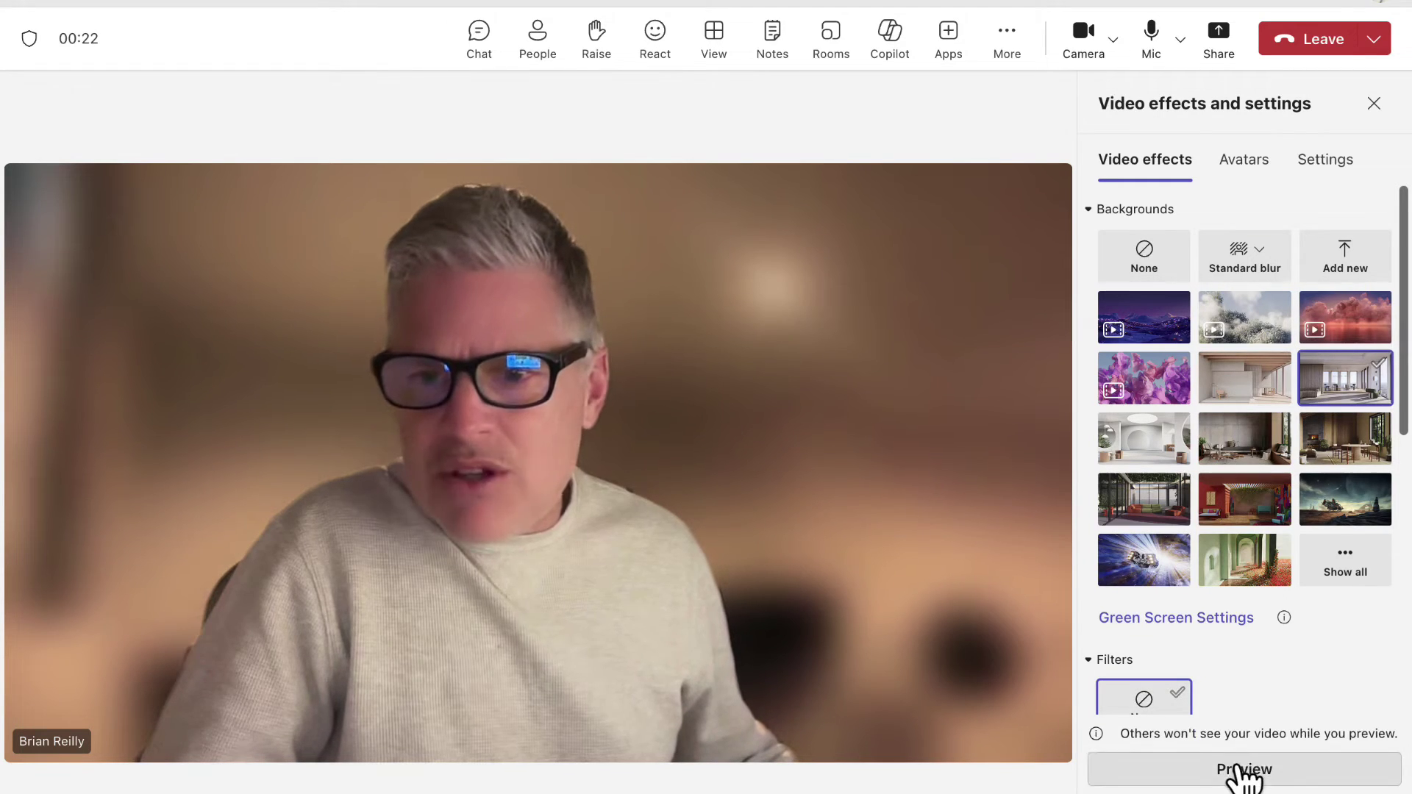
click(1243, 771)
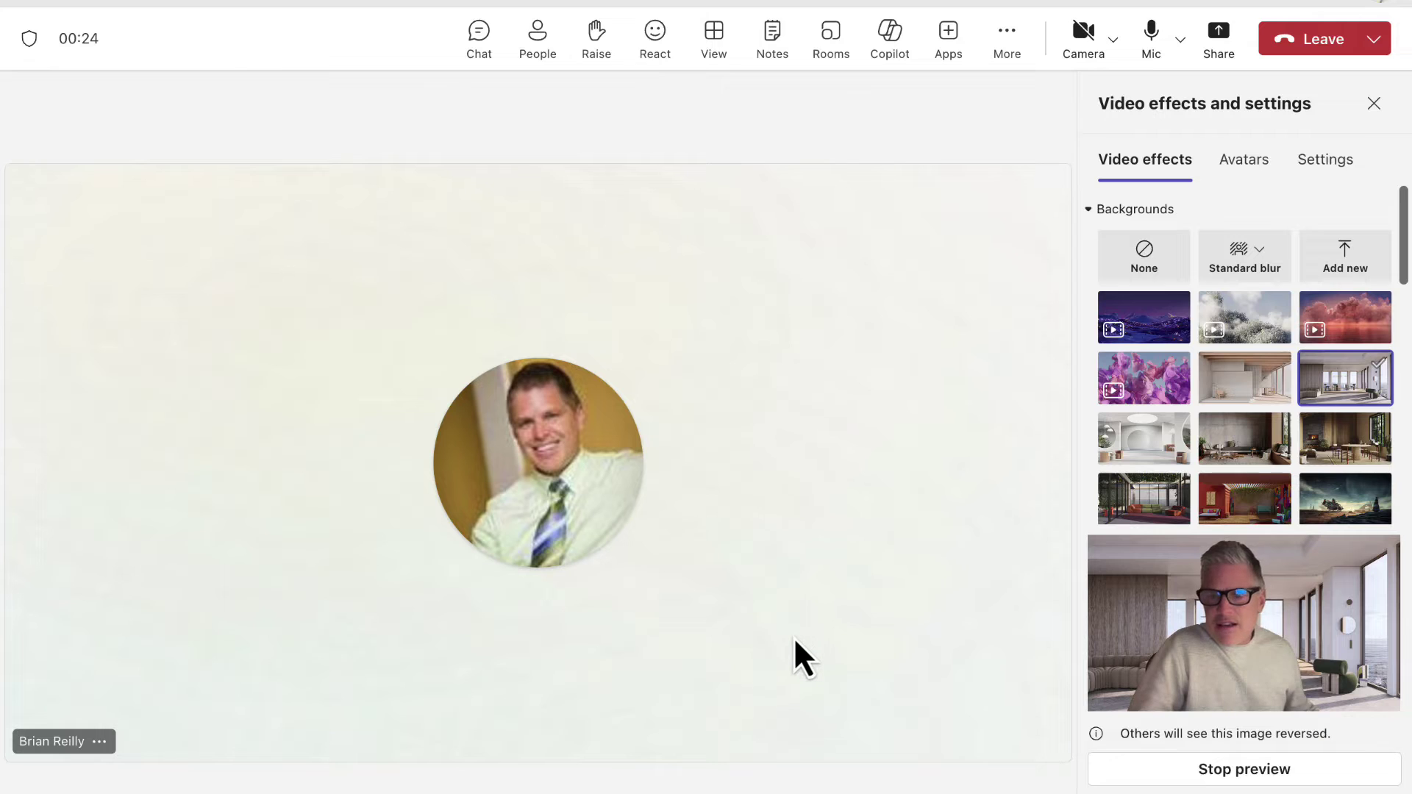
click(1250, 401)
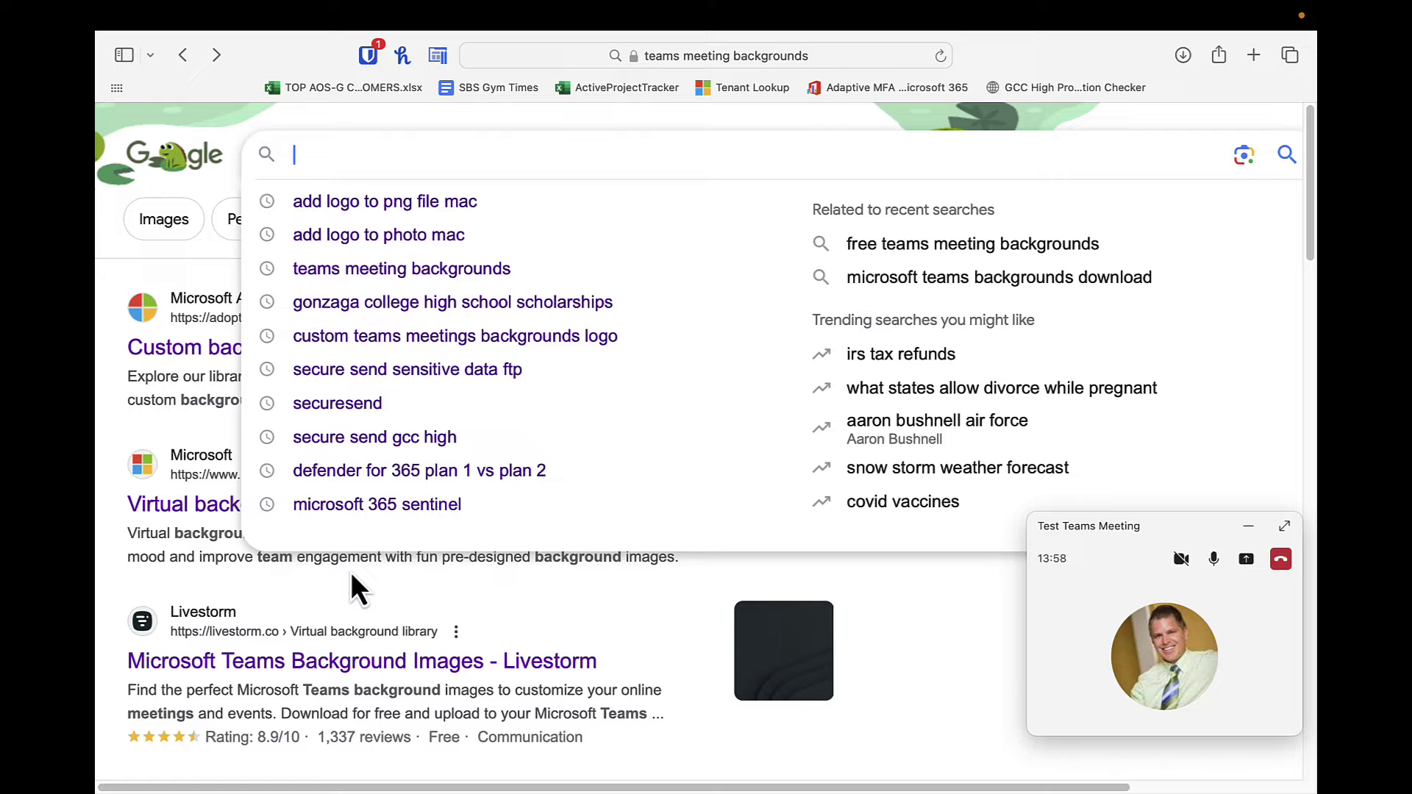
Search Google for "teams meeting backgrounds"
text(team)
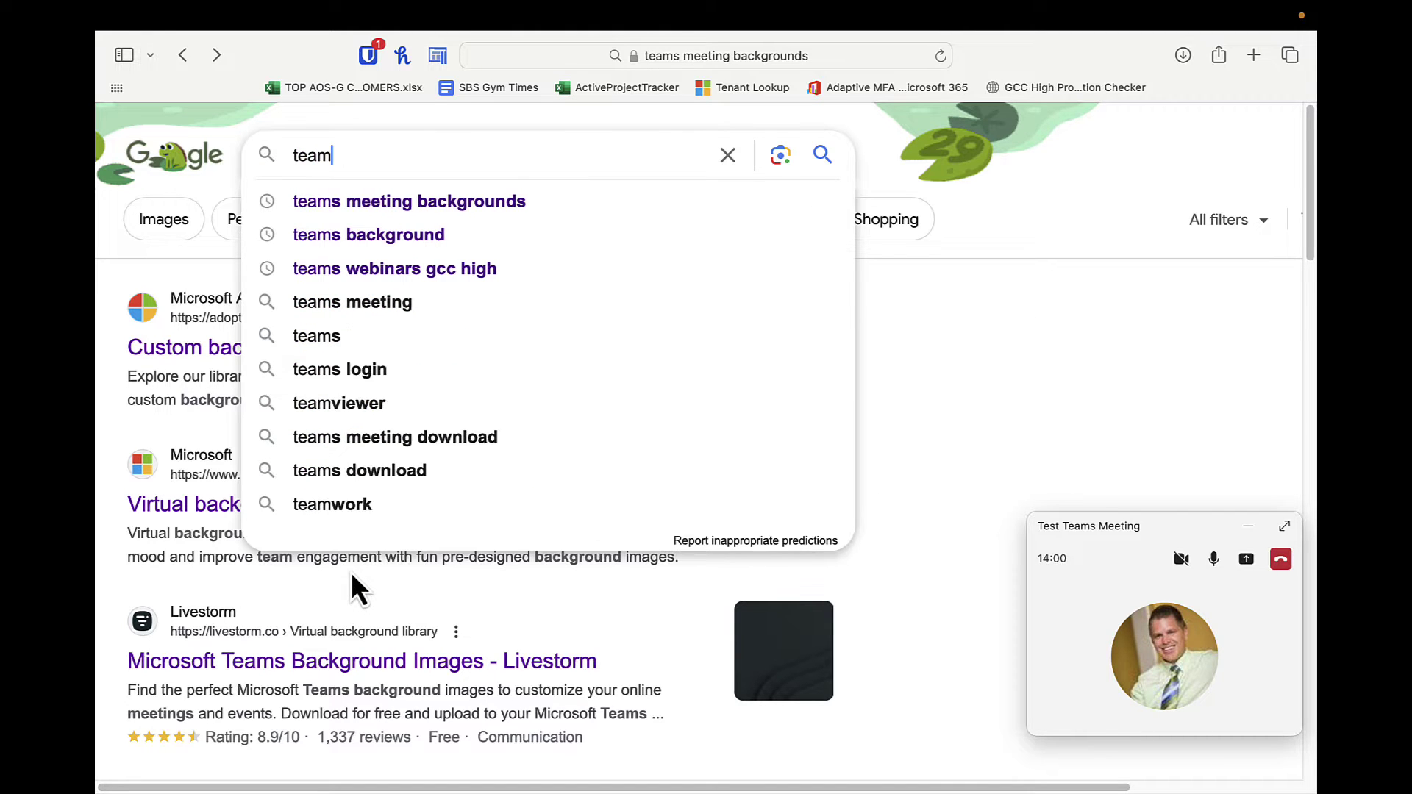
text(s meeting ba)
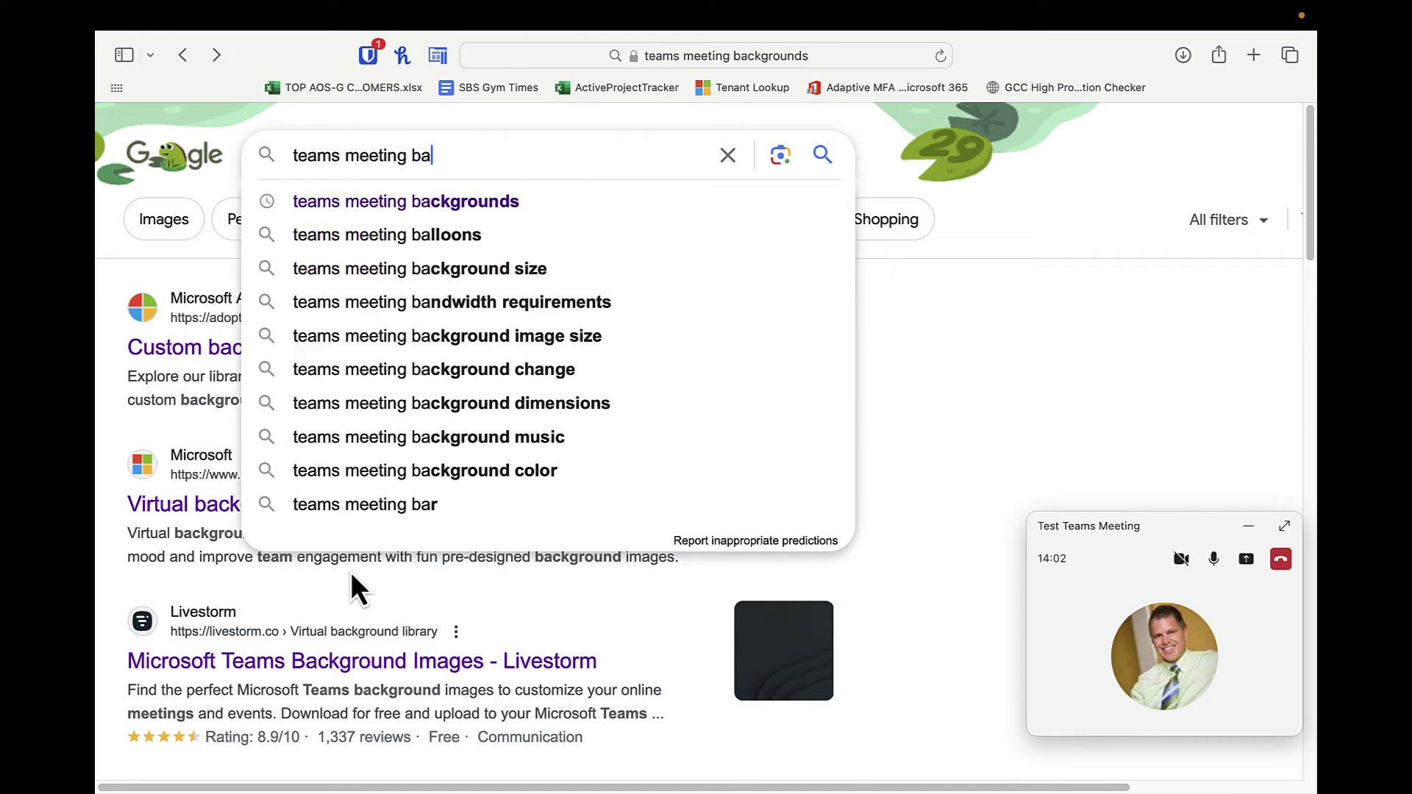
text(ckgrounds)
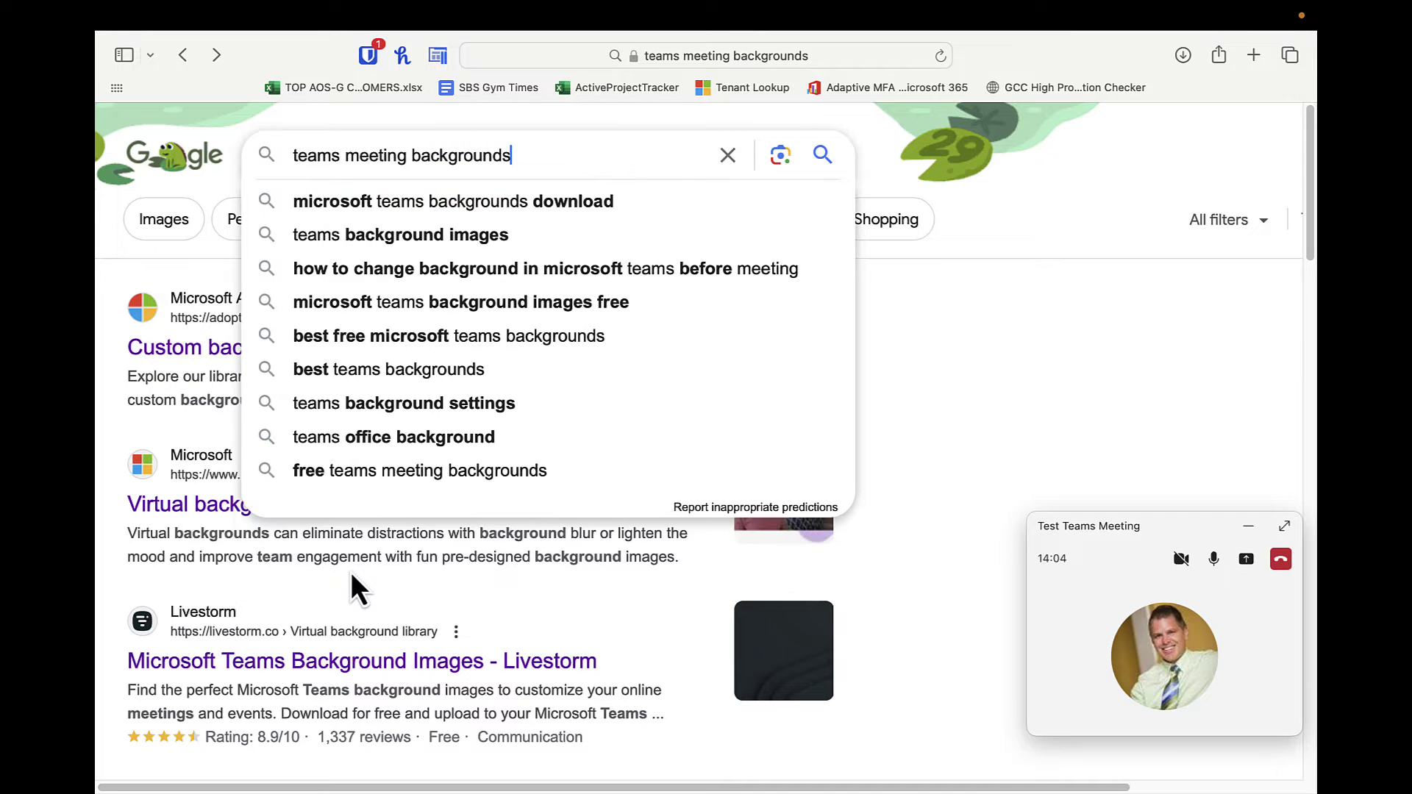
key(Return)
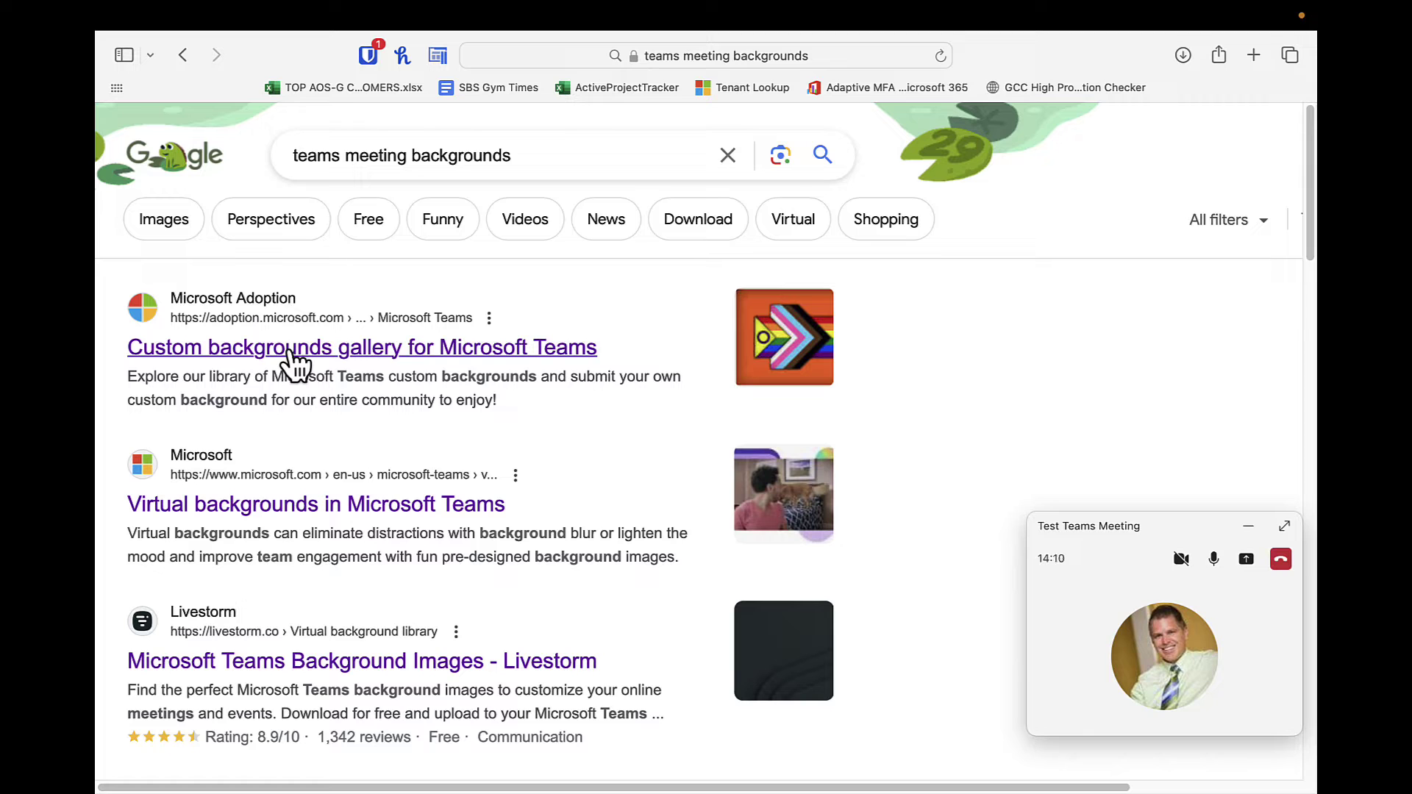
Open Microsoft's custom backgrounds gallery for Teams and go to its Microsoft Copilot category
click(290, 351)
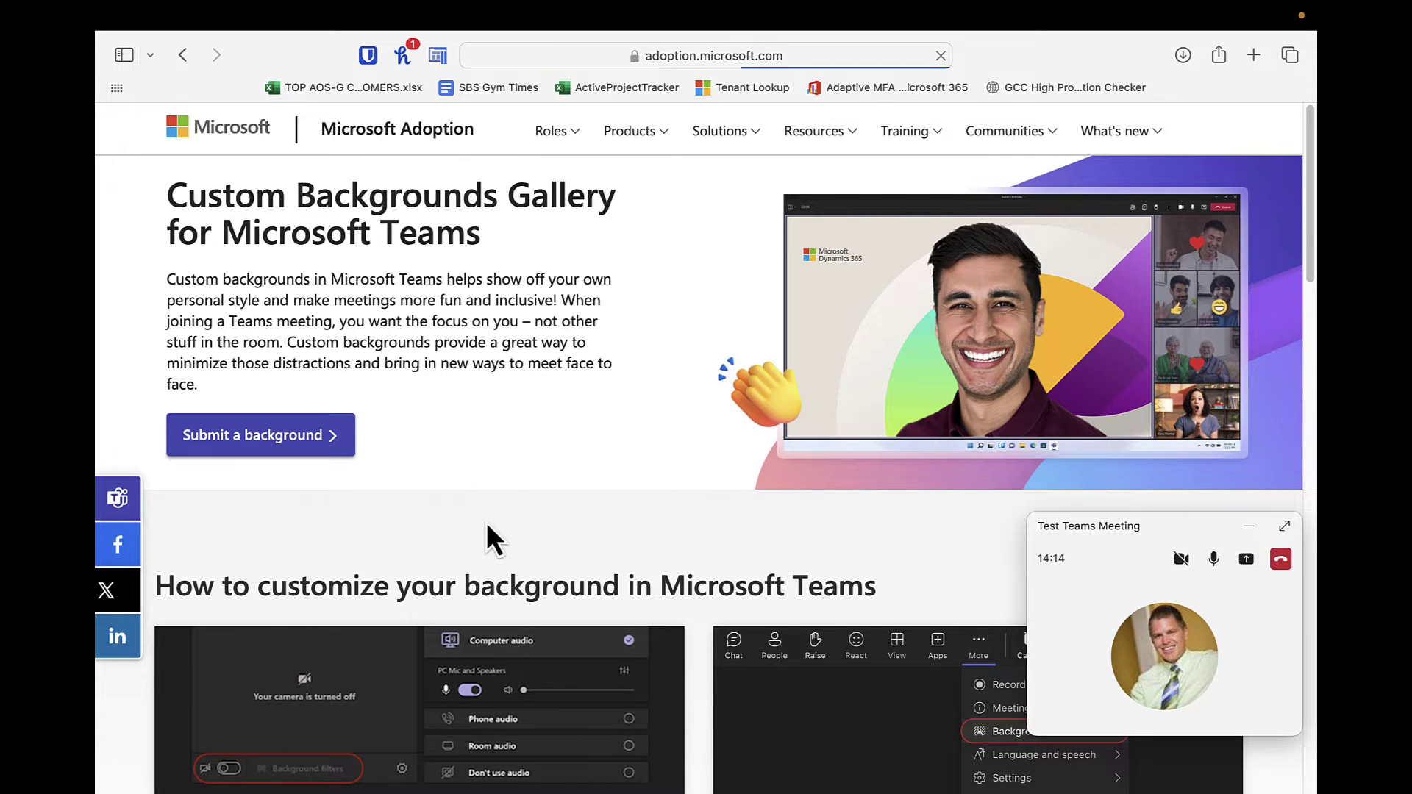
scroll(485, 521, down, 3)
scroll(488, 518, down, 10)
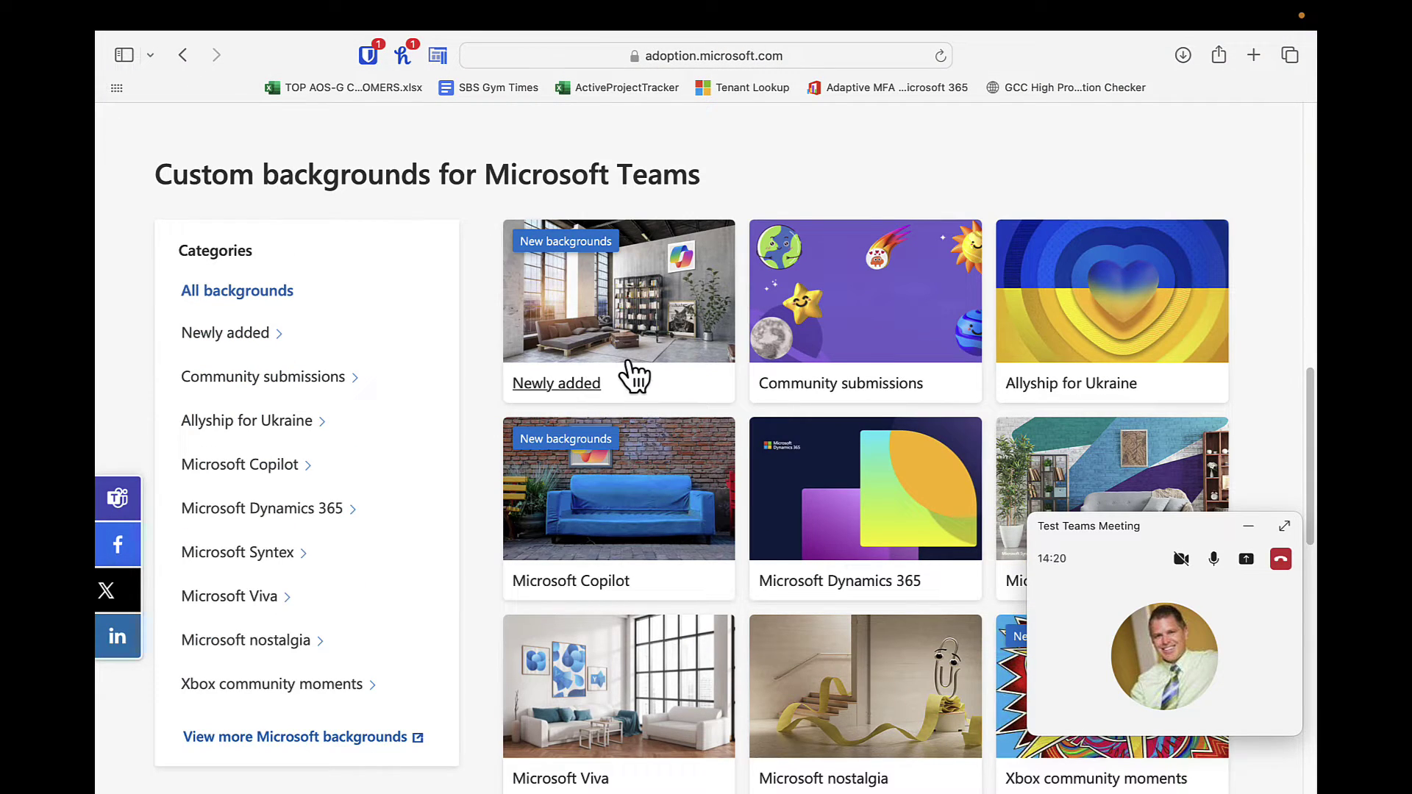
scroll(628, 374, down, 2)
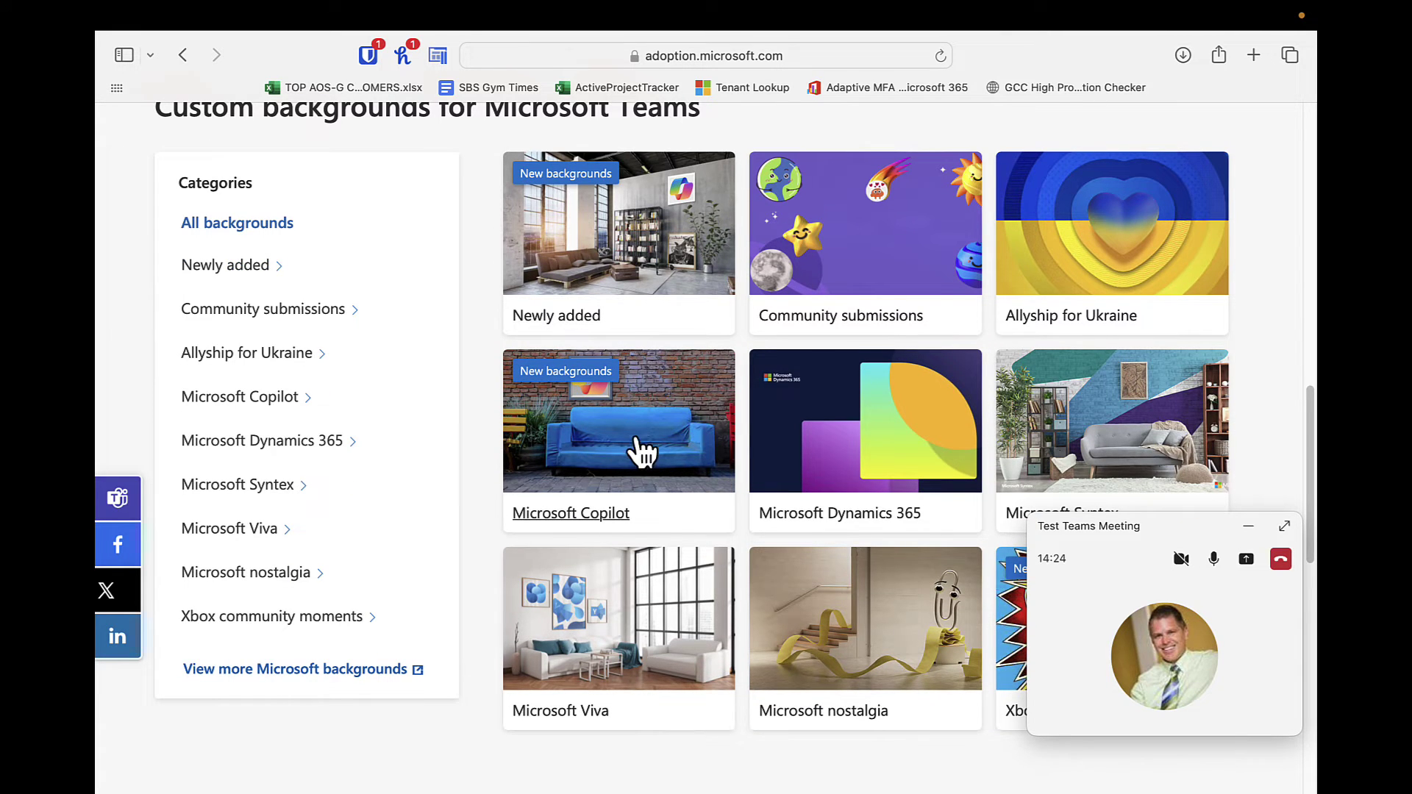
click(599, 423)
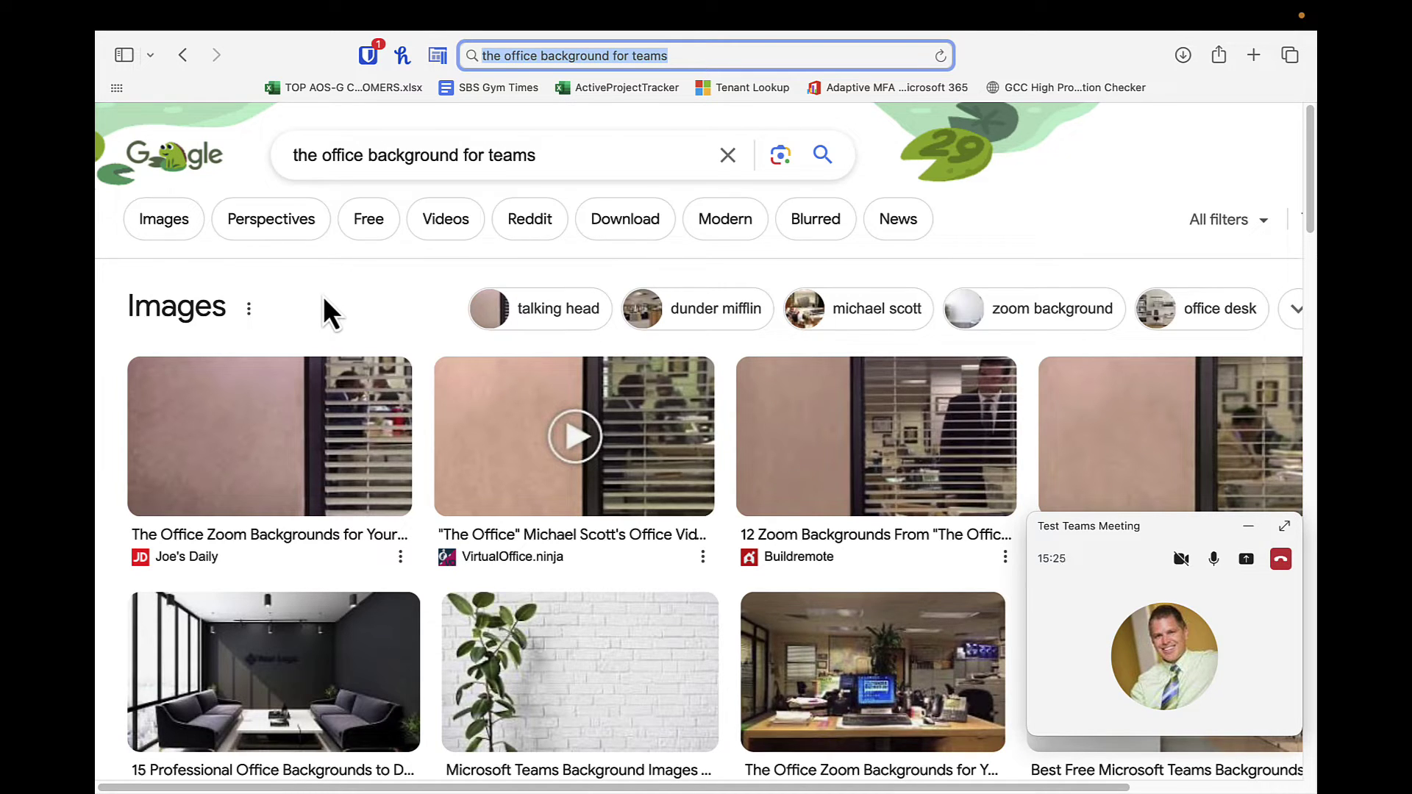
Switch to Finder, open the transparent Liftoff logo PNG from the Teams Backgrounds folder in Preview, and copy the whole logo
key(super+Tab)
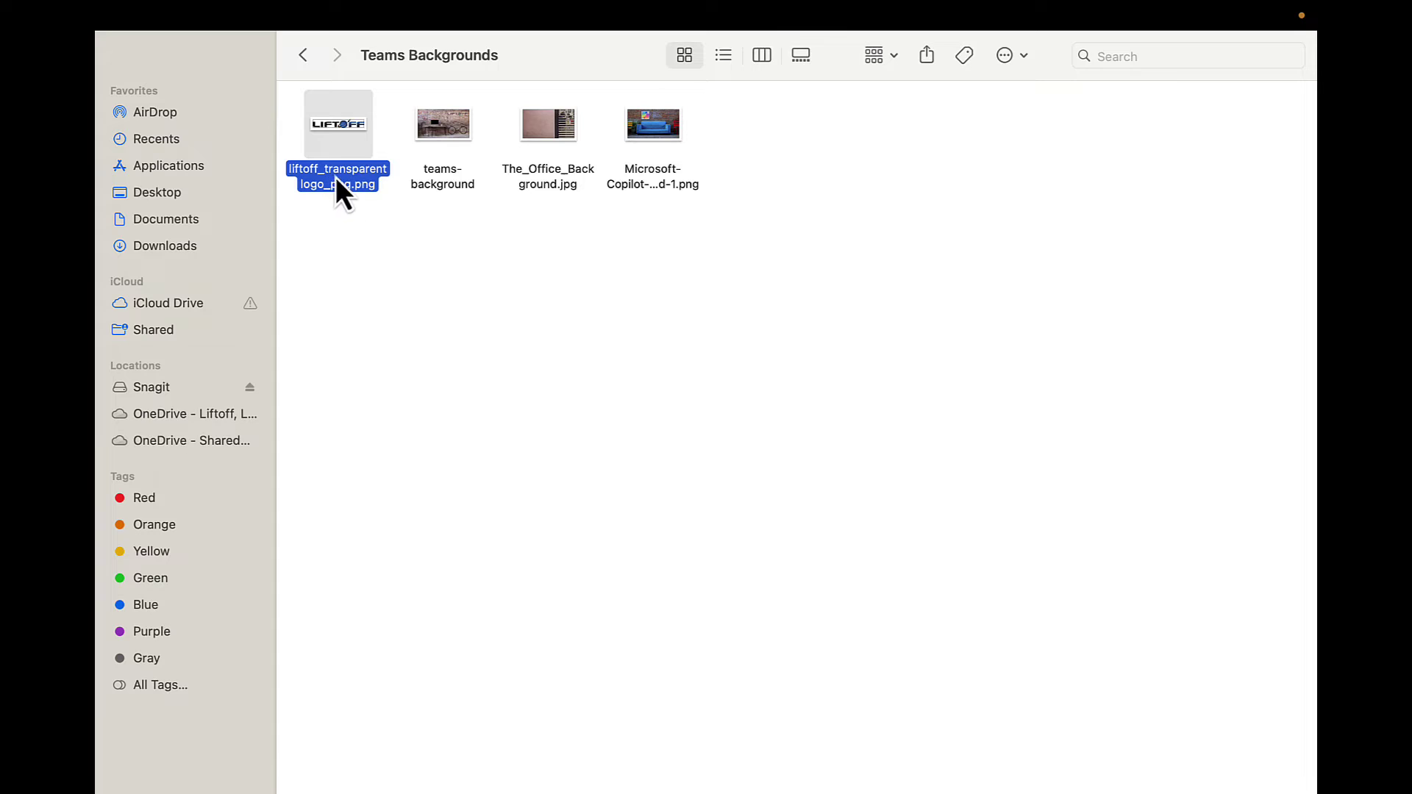
double_click(337, 147)
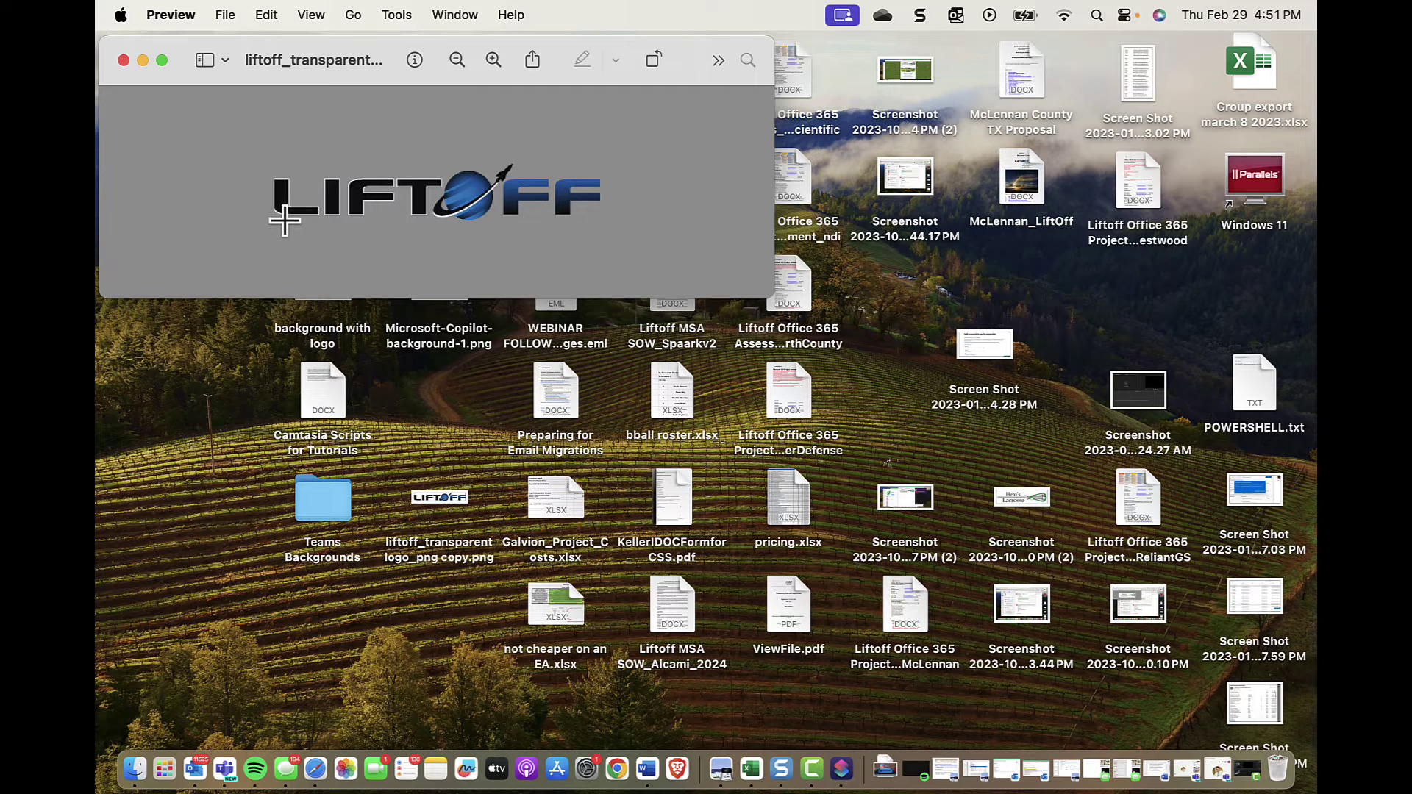
key(super+a)
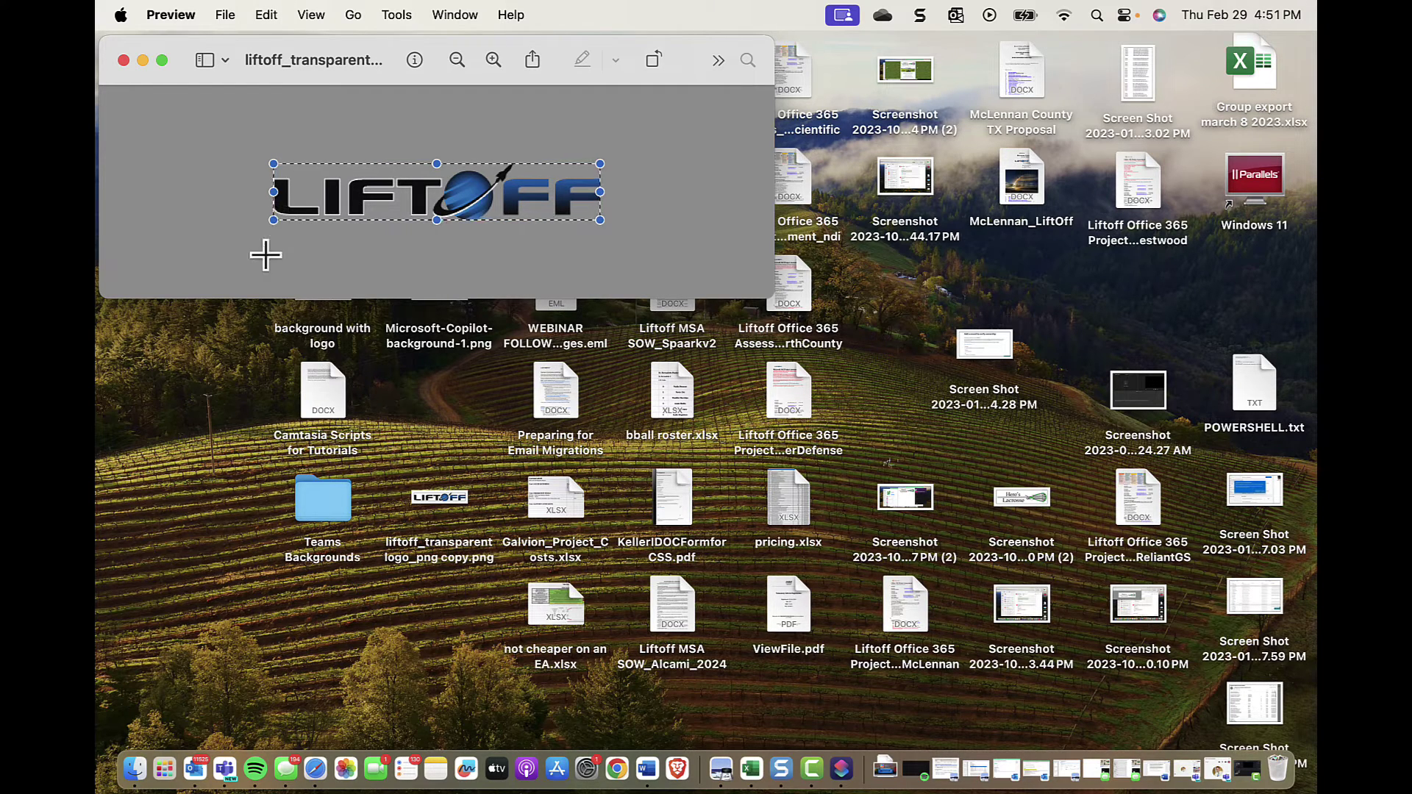
Open Microsoft-Copilot-background-1.png from the Teams Backgrounds folder and paste the Liftoff logo into it
click(135, 769)
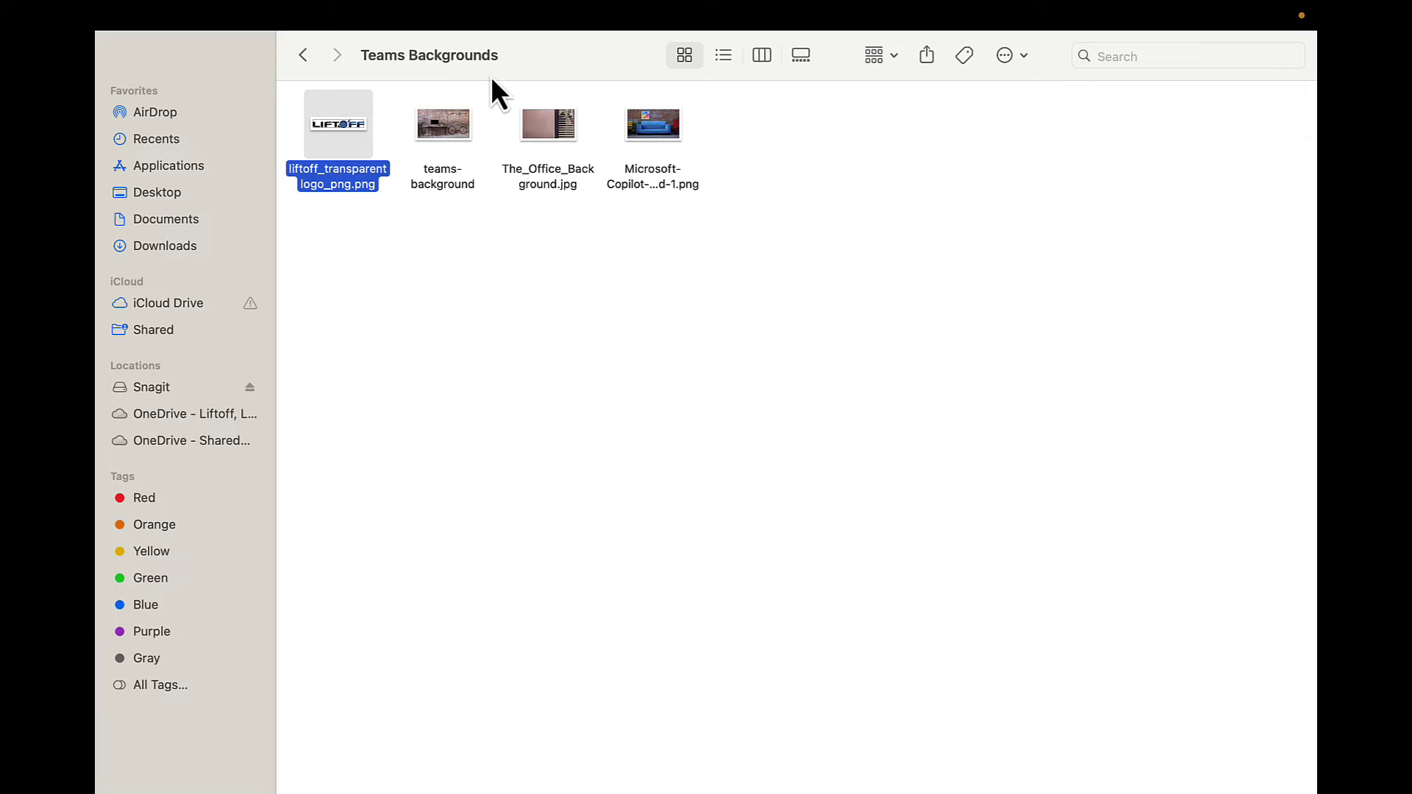
click(654, 131)
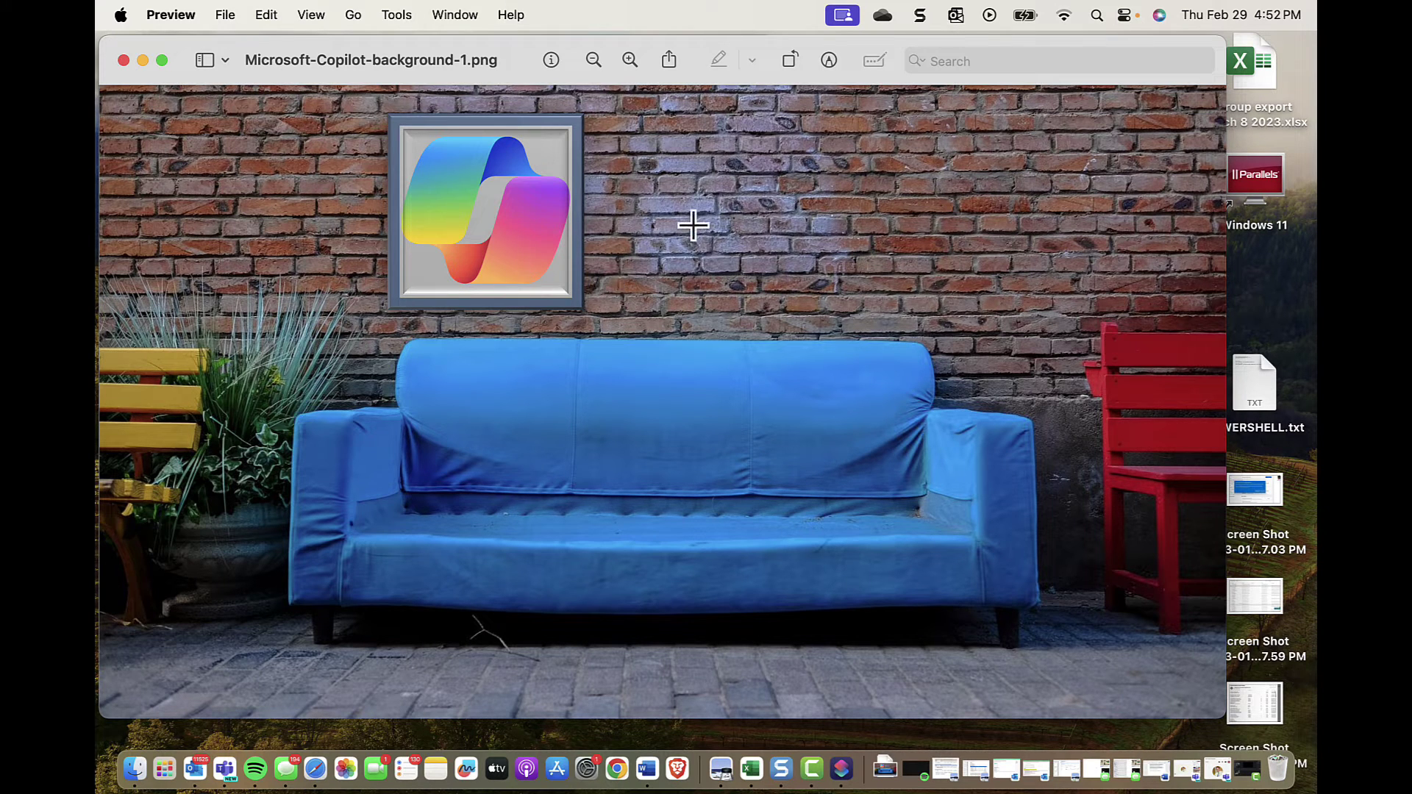
key(super+v)
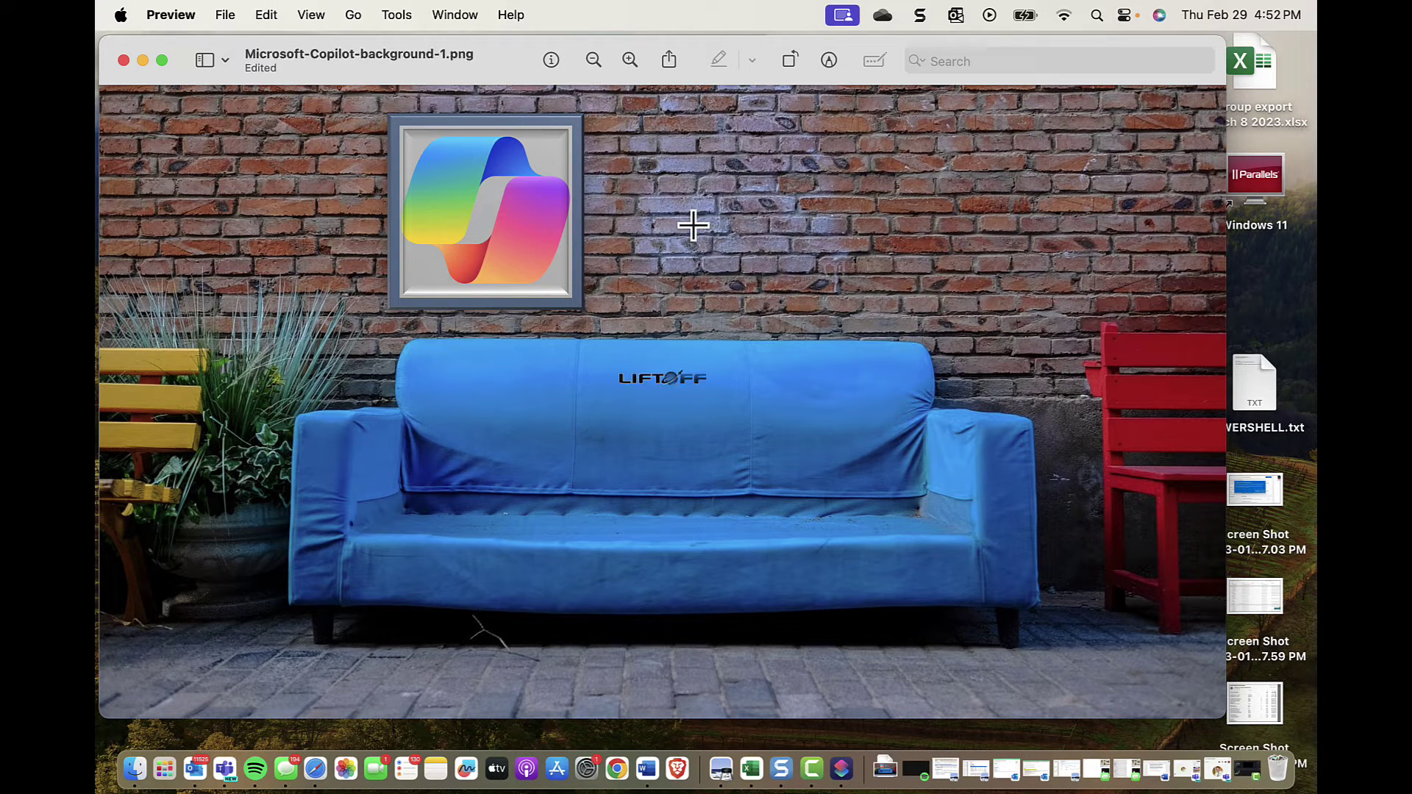
Enlarge the pasted logo, place it on the brick wall in the image's upper-right corner, and save the image
drag(651, 390, 971, 300)
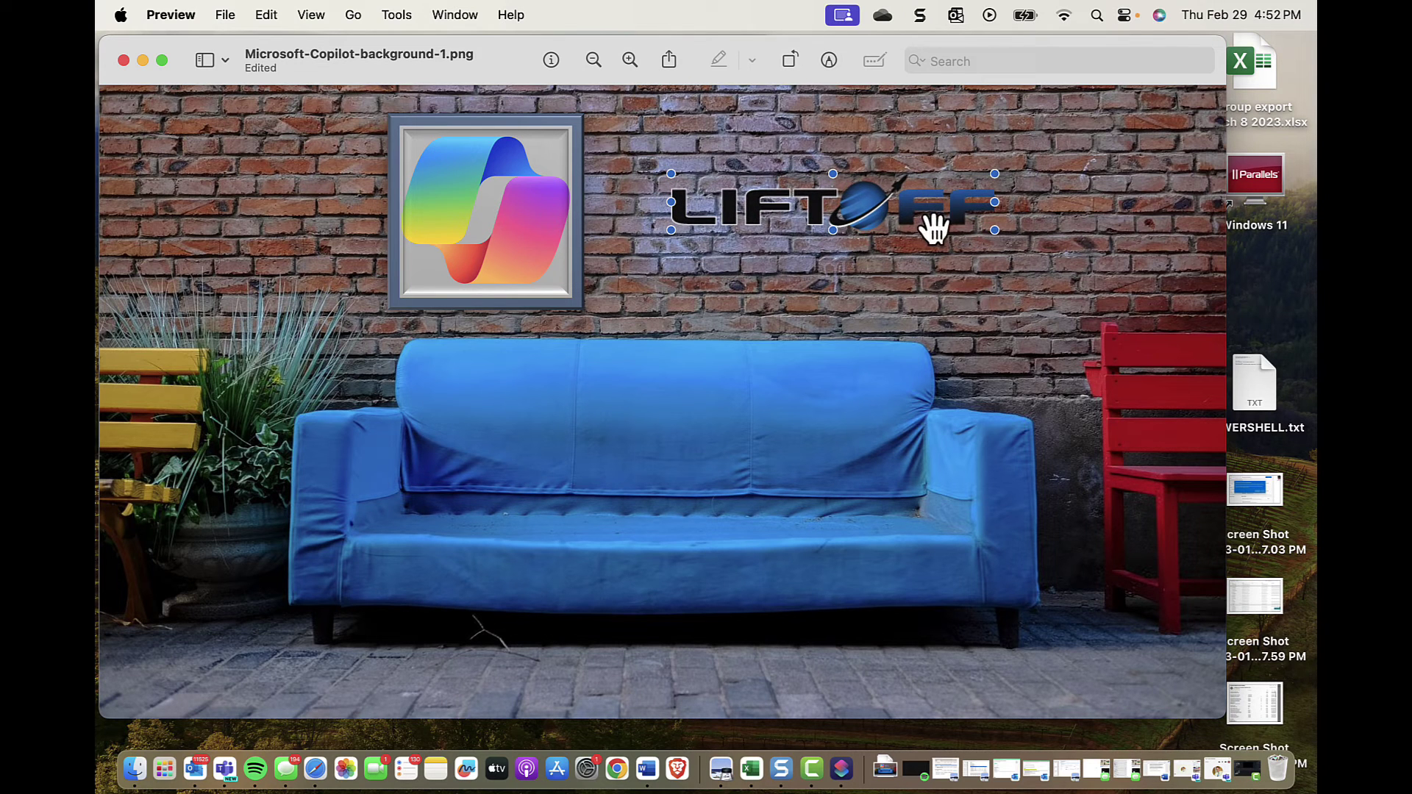
drag(933, 227, 928, 157)
click(1007, 280)
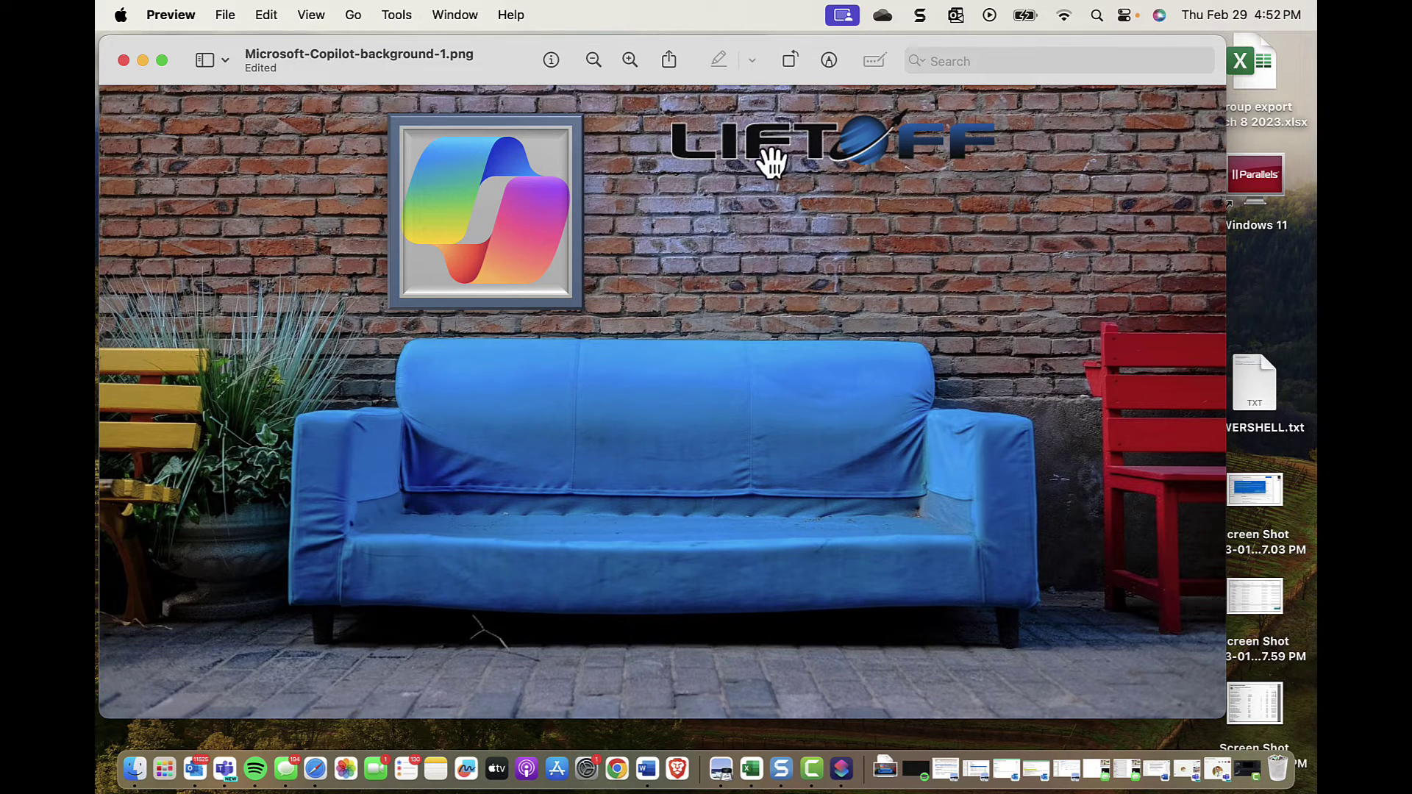
drag(770, 162, 952, 152)
click(921, 185)
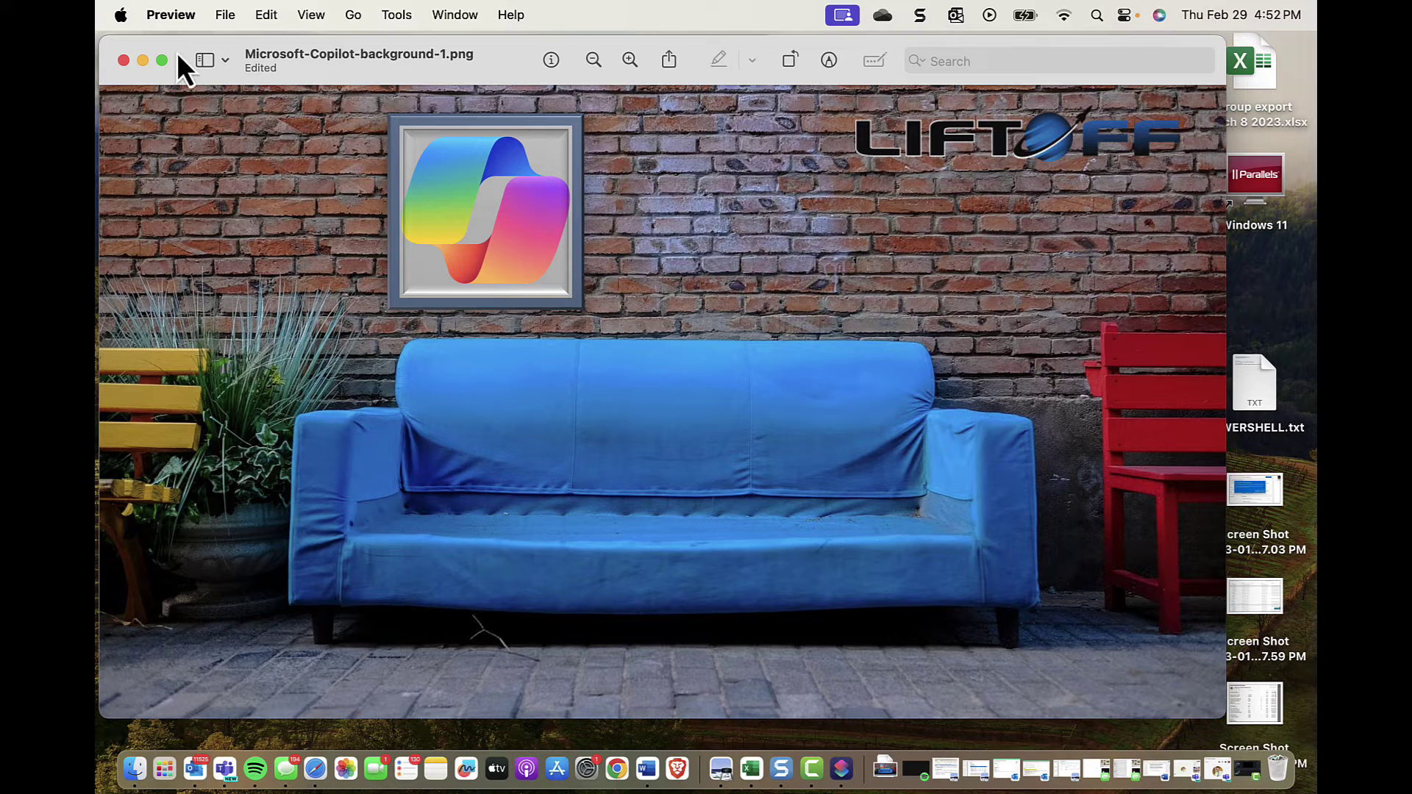
click(226, 20)
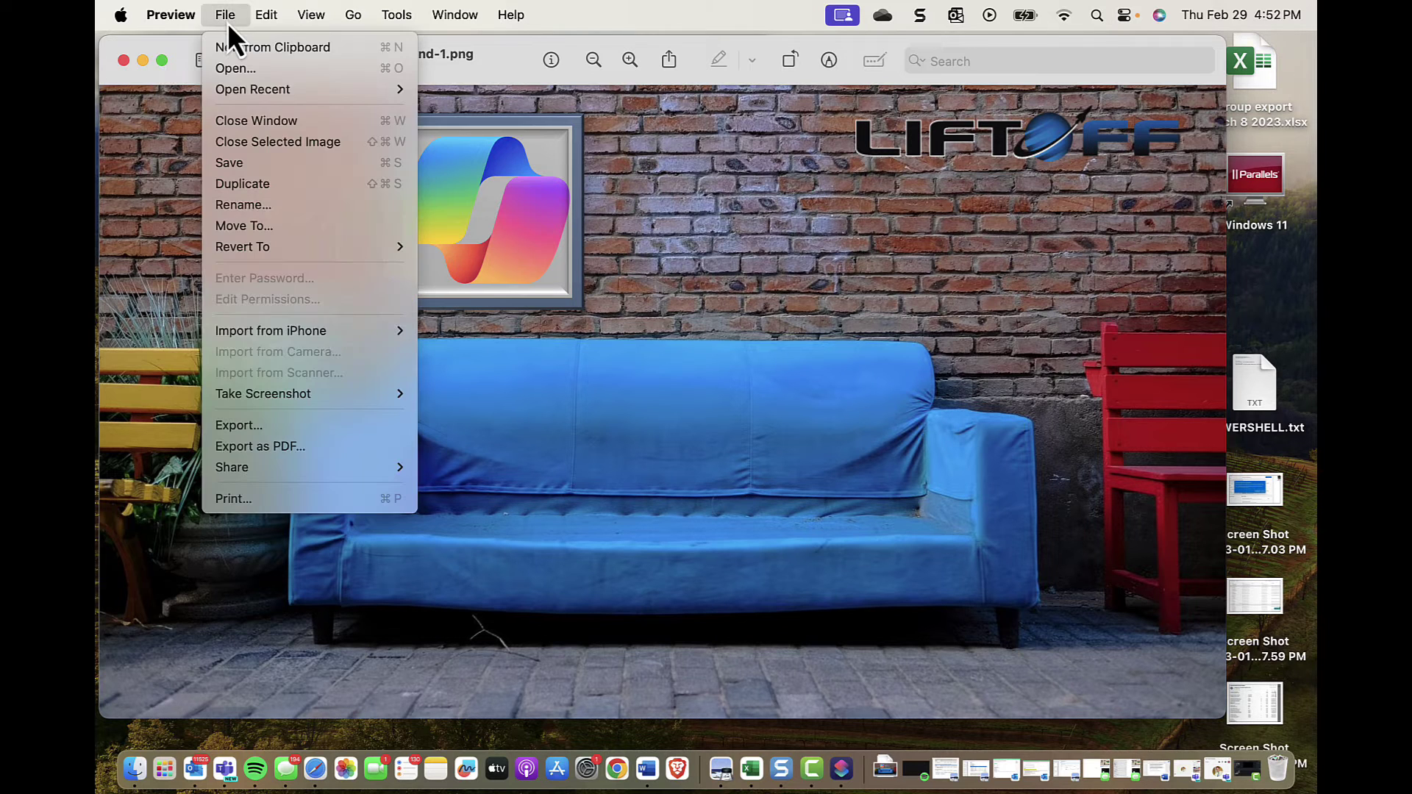
click(237, 164)
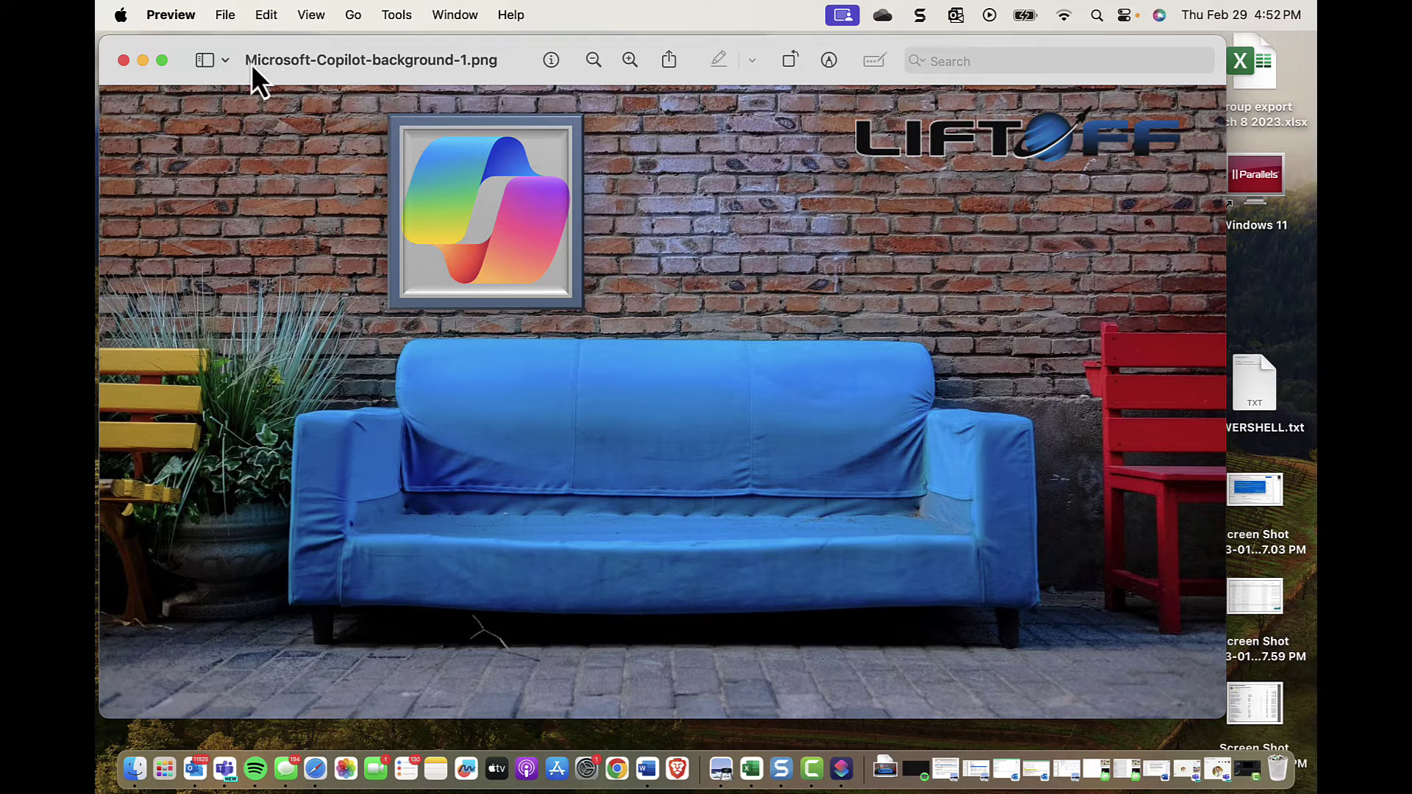
Open The_Office_Background.jpg from the Teams Backgrounds folder, then reposition and enlarge its window
click(136, 769)
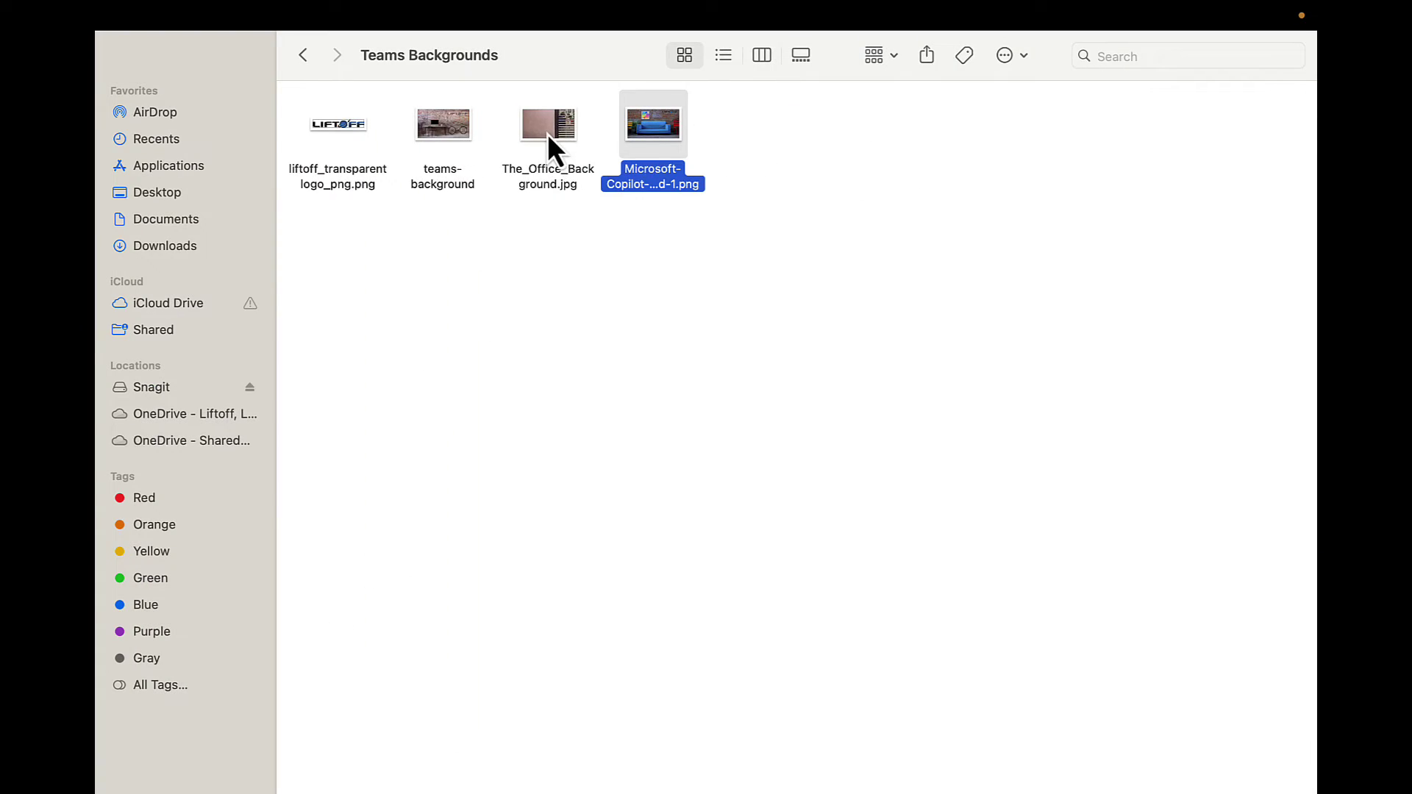
double_click(552, 139)
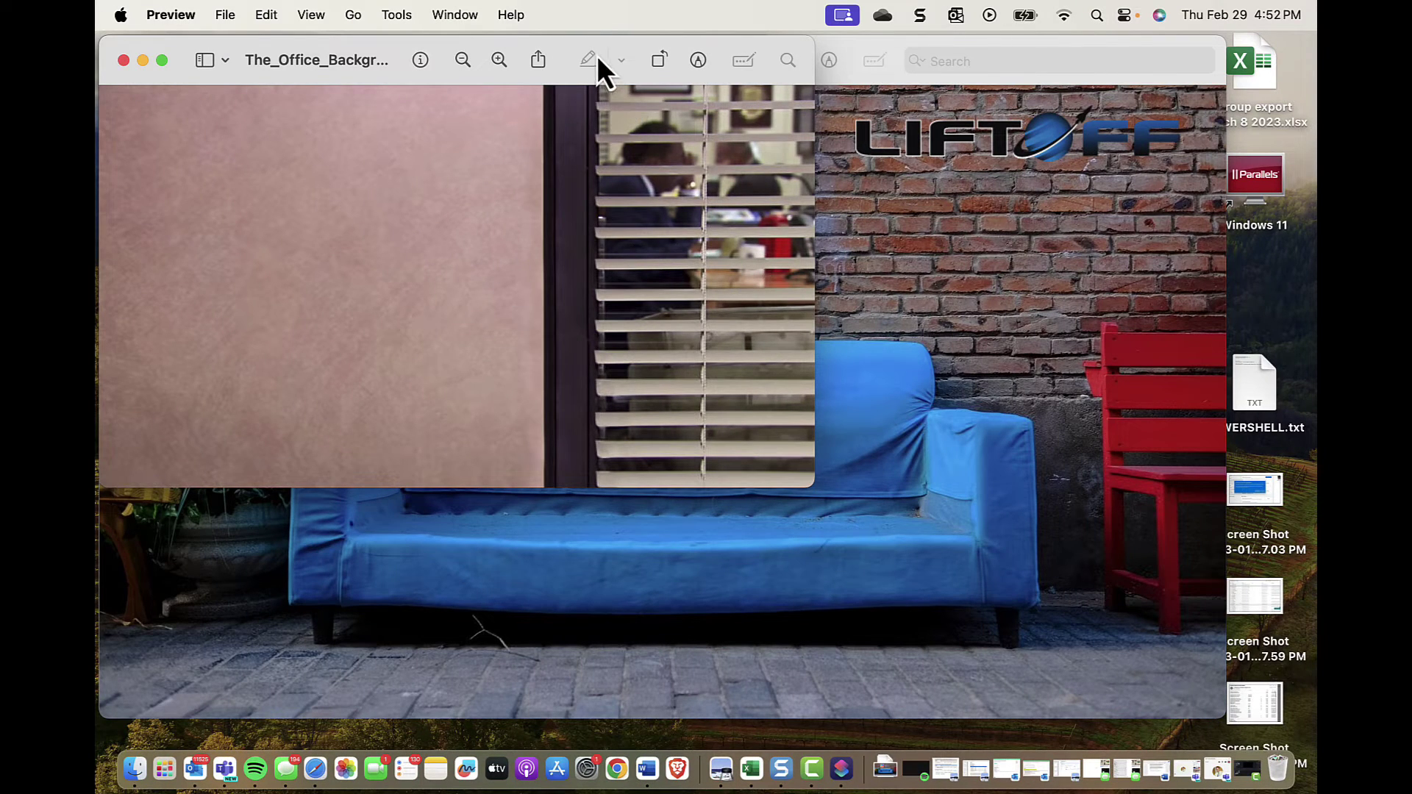
drag(616, 81, 808, 107)
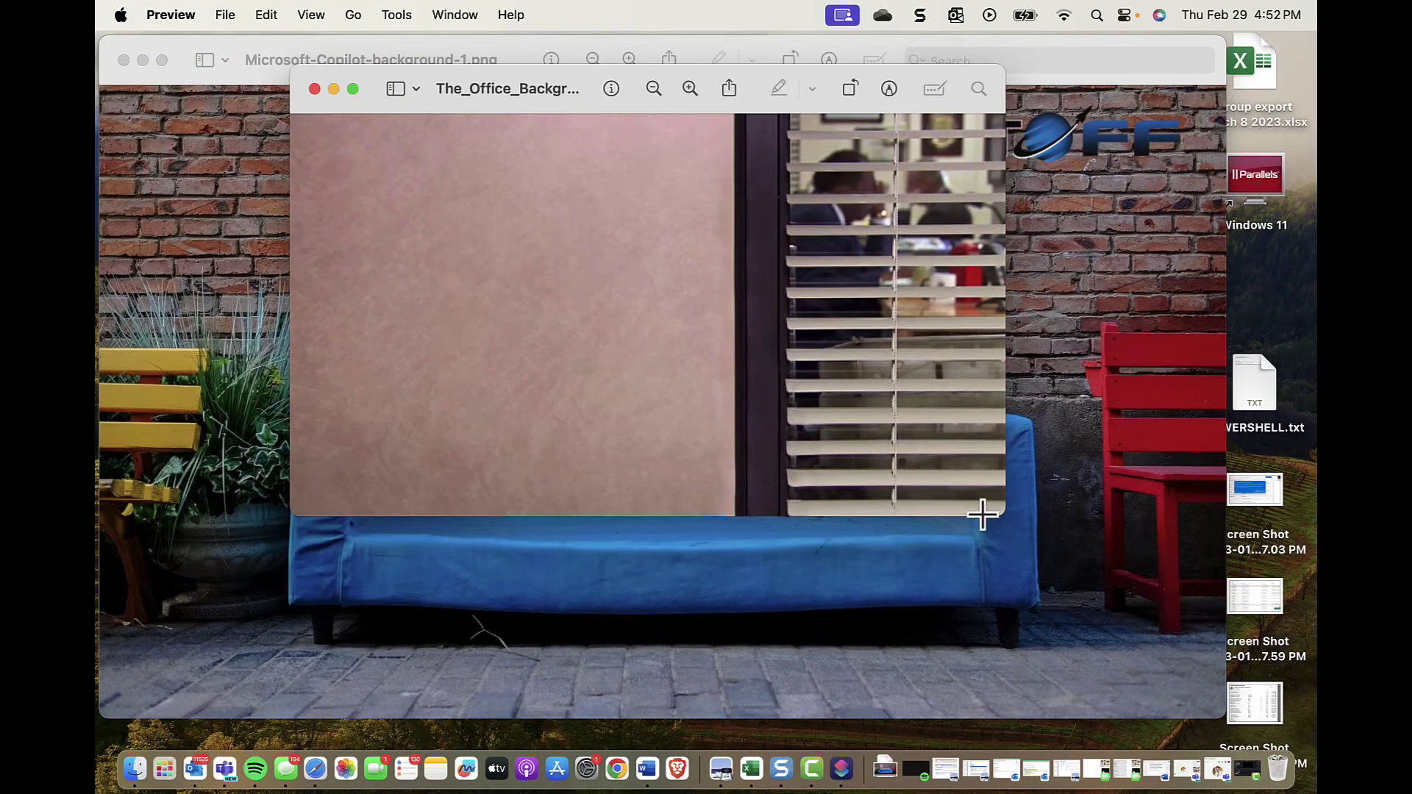
drag(997, 512, 1215, 576)
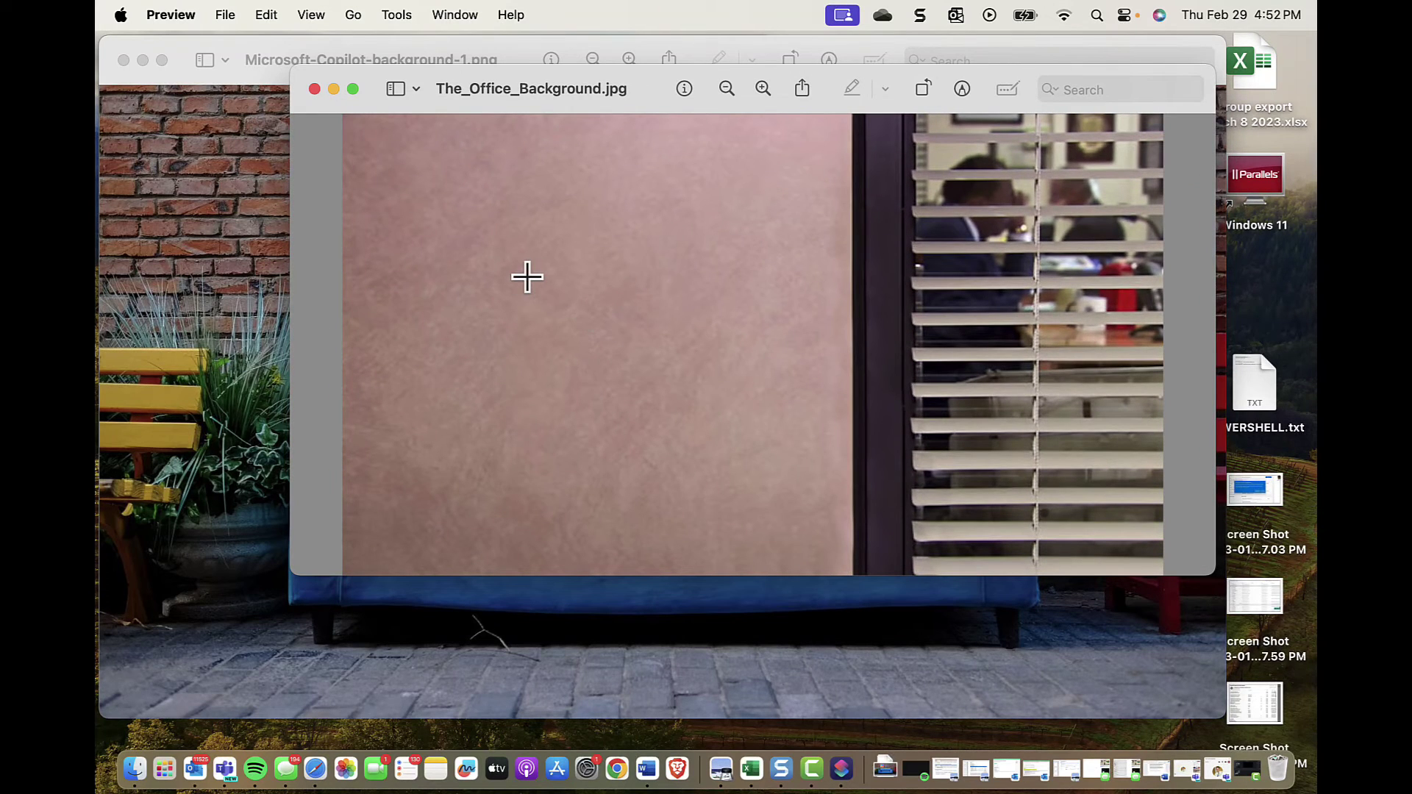
Paste the Liftoff logo into the office image, shrink it and place it in the image's upper-left corner
key(super+v)
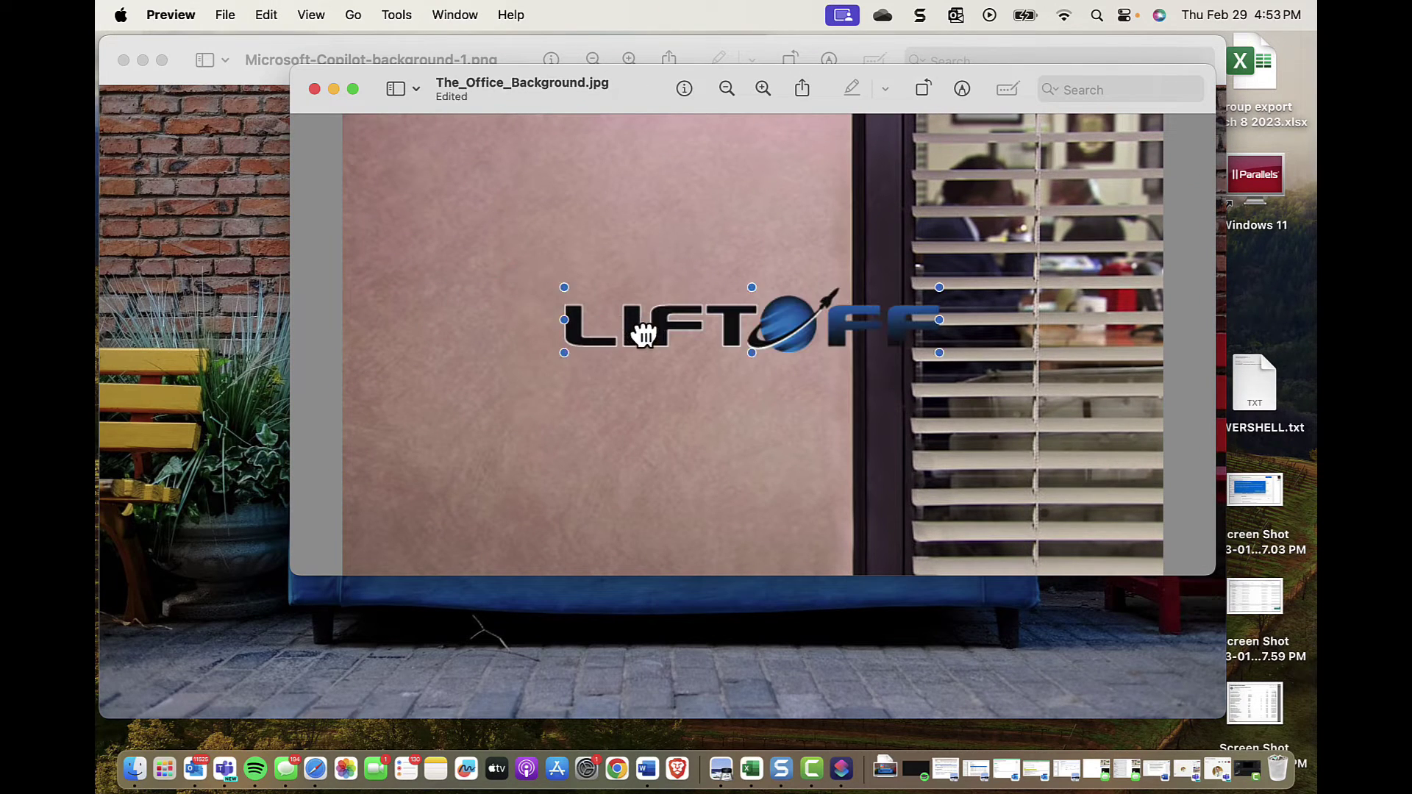
drag(630, 324, 444, 230)
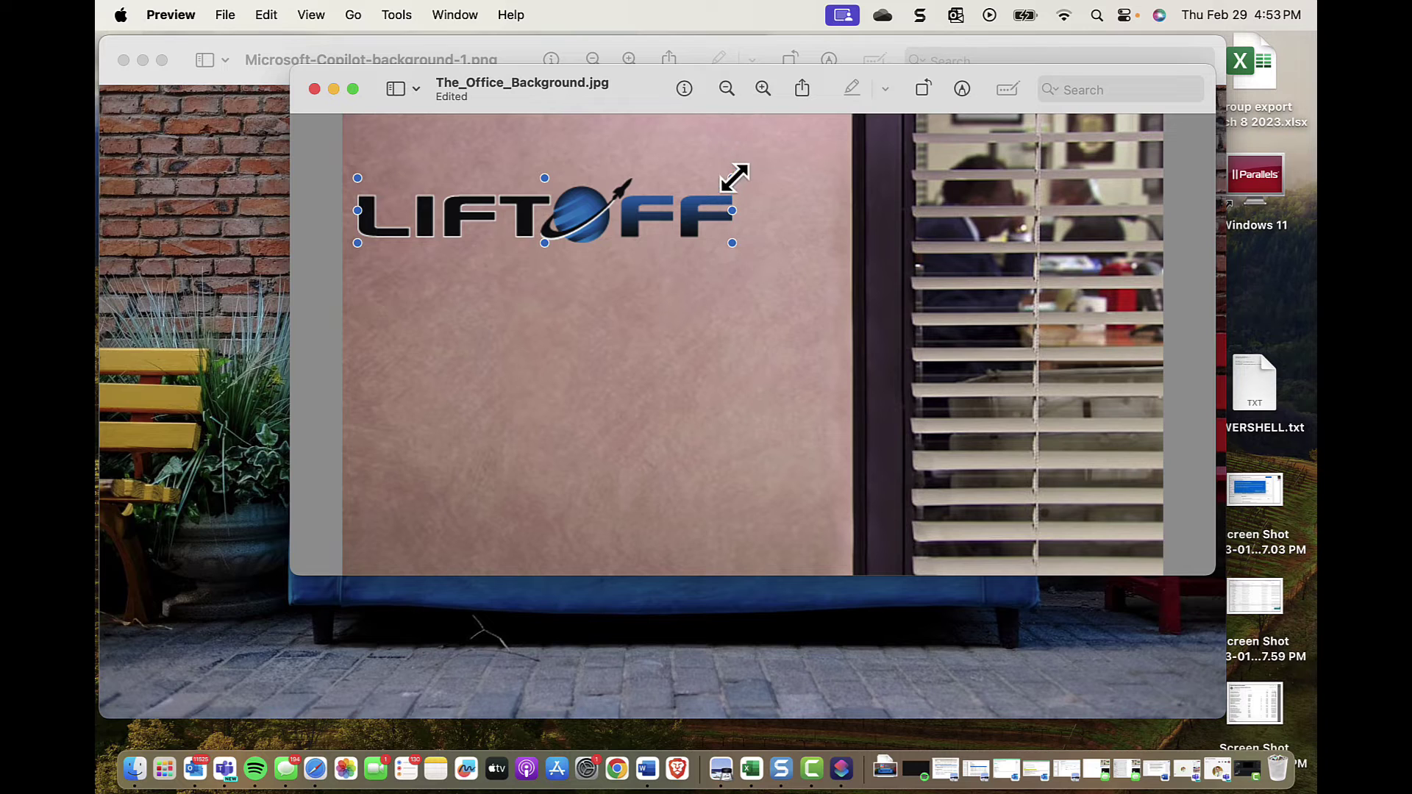
drag(733, 177, 515, 161)
click(498, 224)
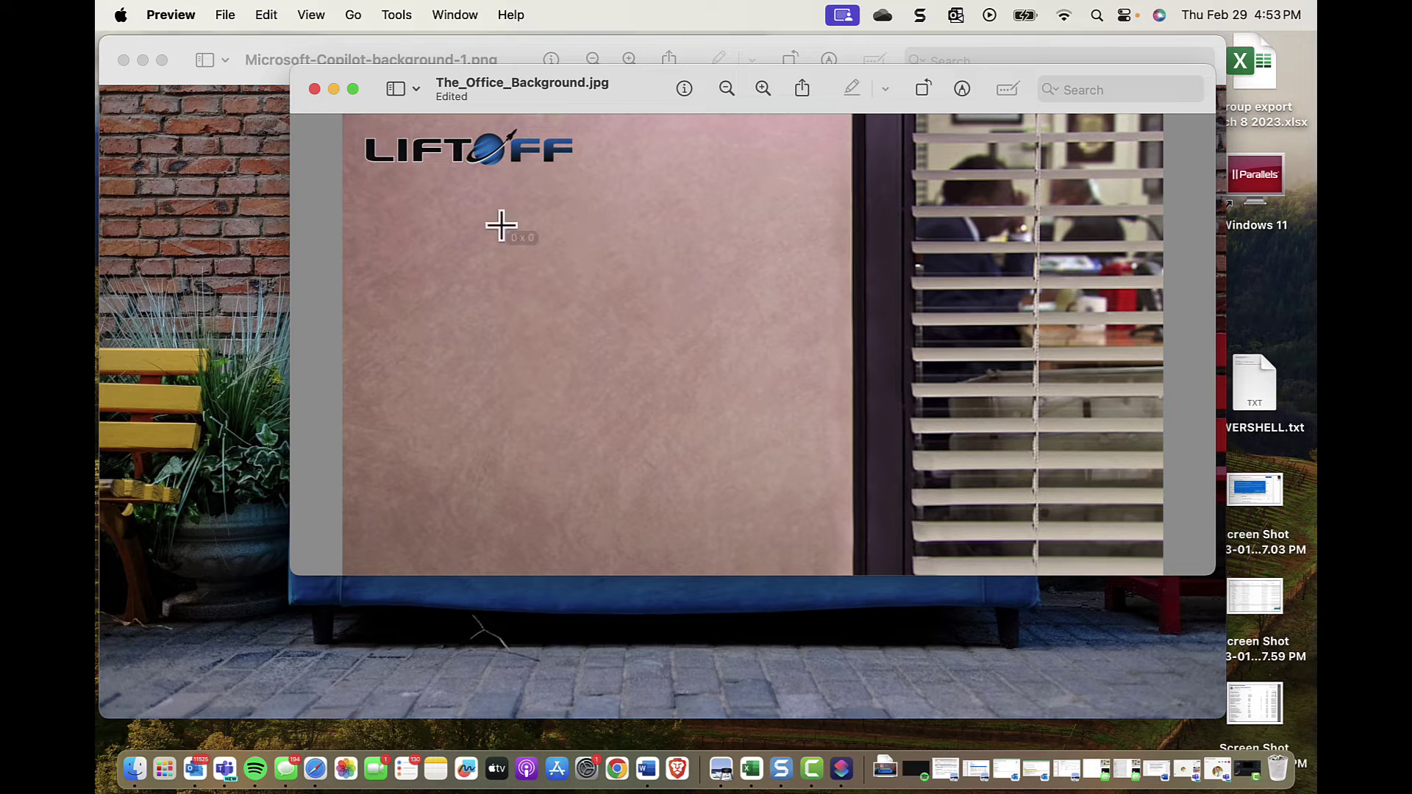
Save The_Office_Background.jpg with the Liftoff logo added
click(235, 22)
click(253, 165)
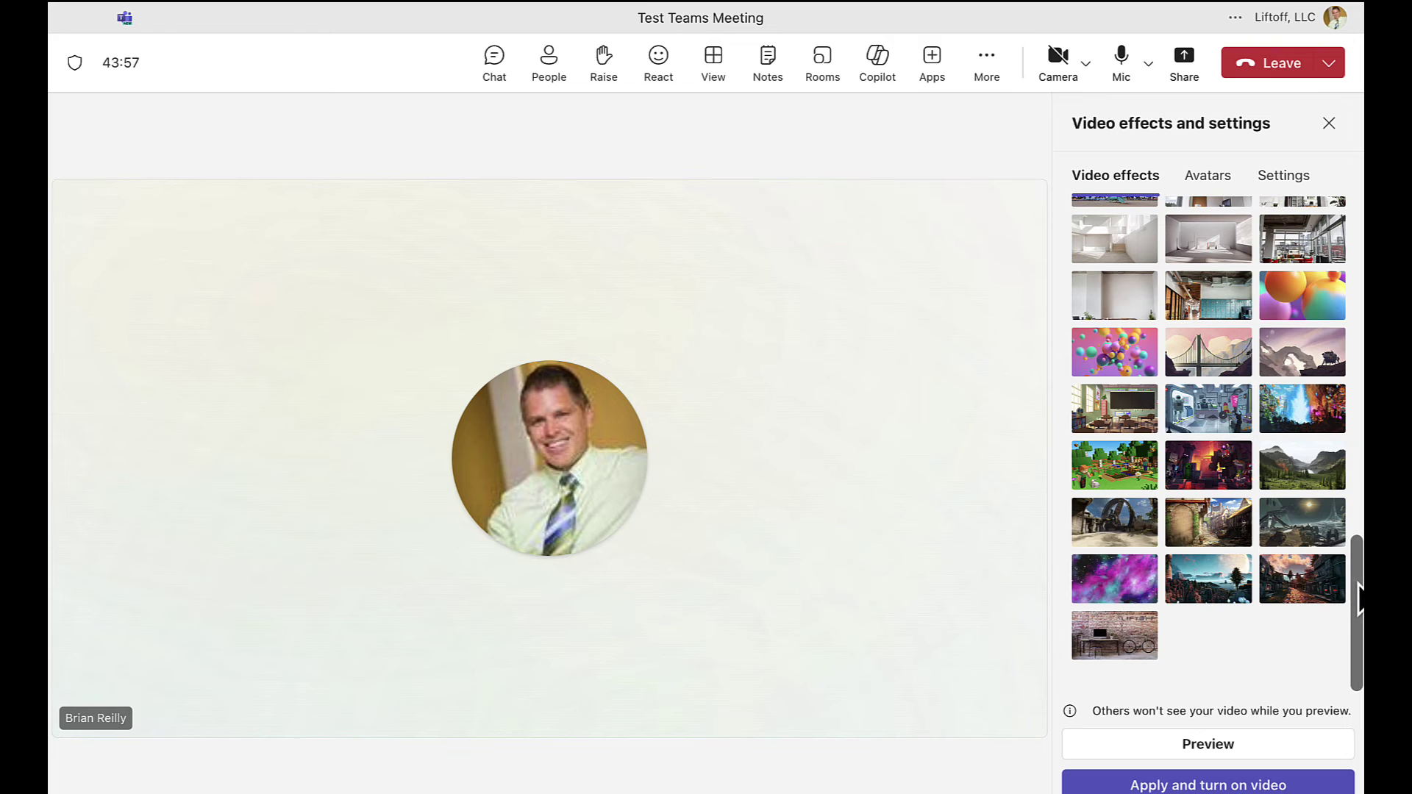
In the Teams meeting's video effects, add Microsoft-Copilot-background-1.png from the Teams Backgrounds folder on the Desktop as a new background
scroll(1356, 574, up, 5)
scroll(1356, 573, up, 3)
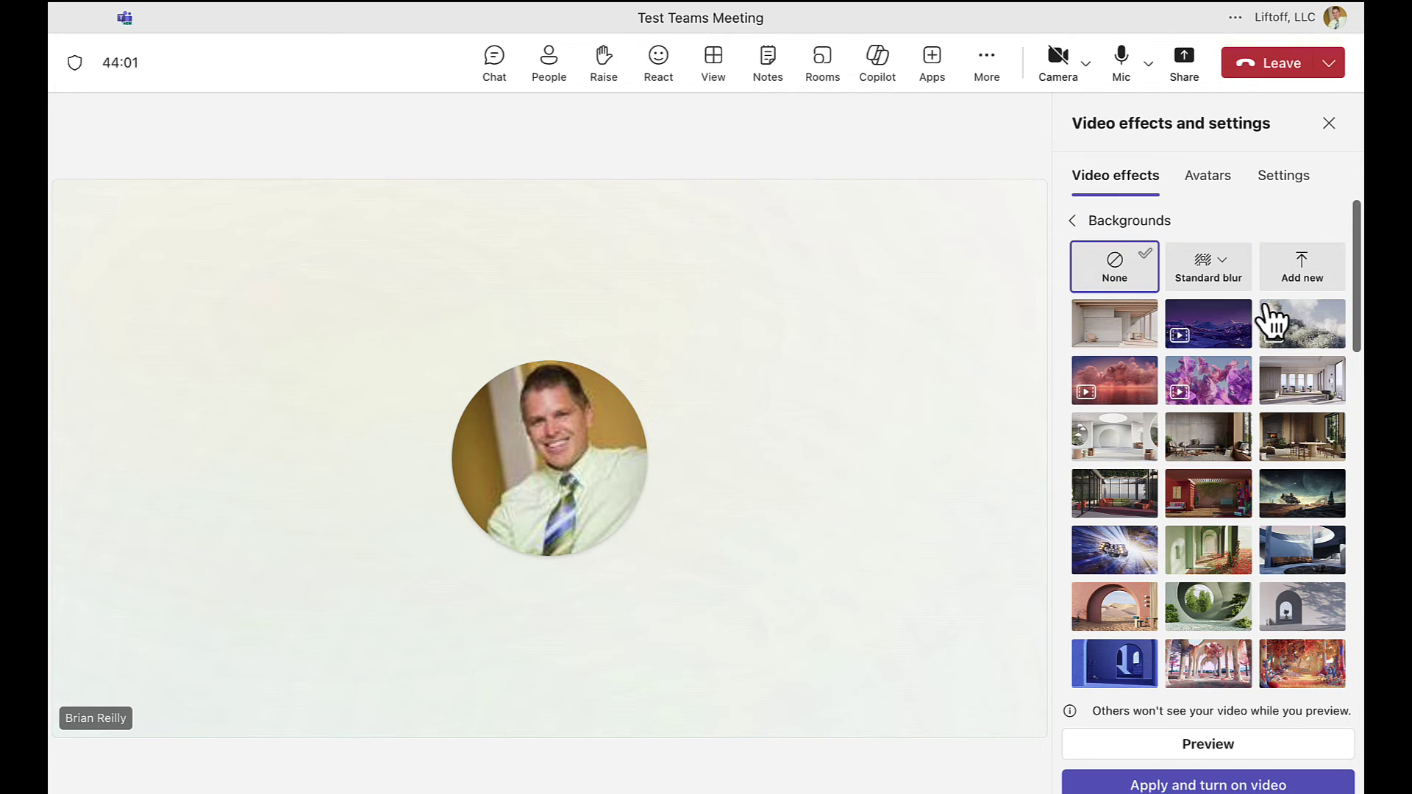
mouse_move(1328, 274)
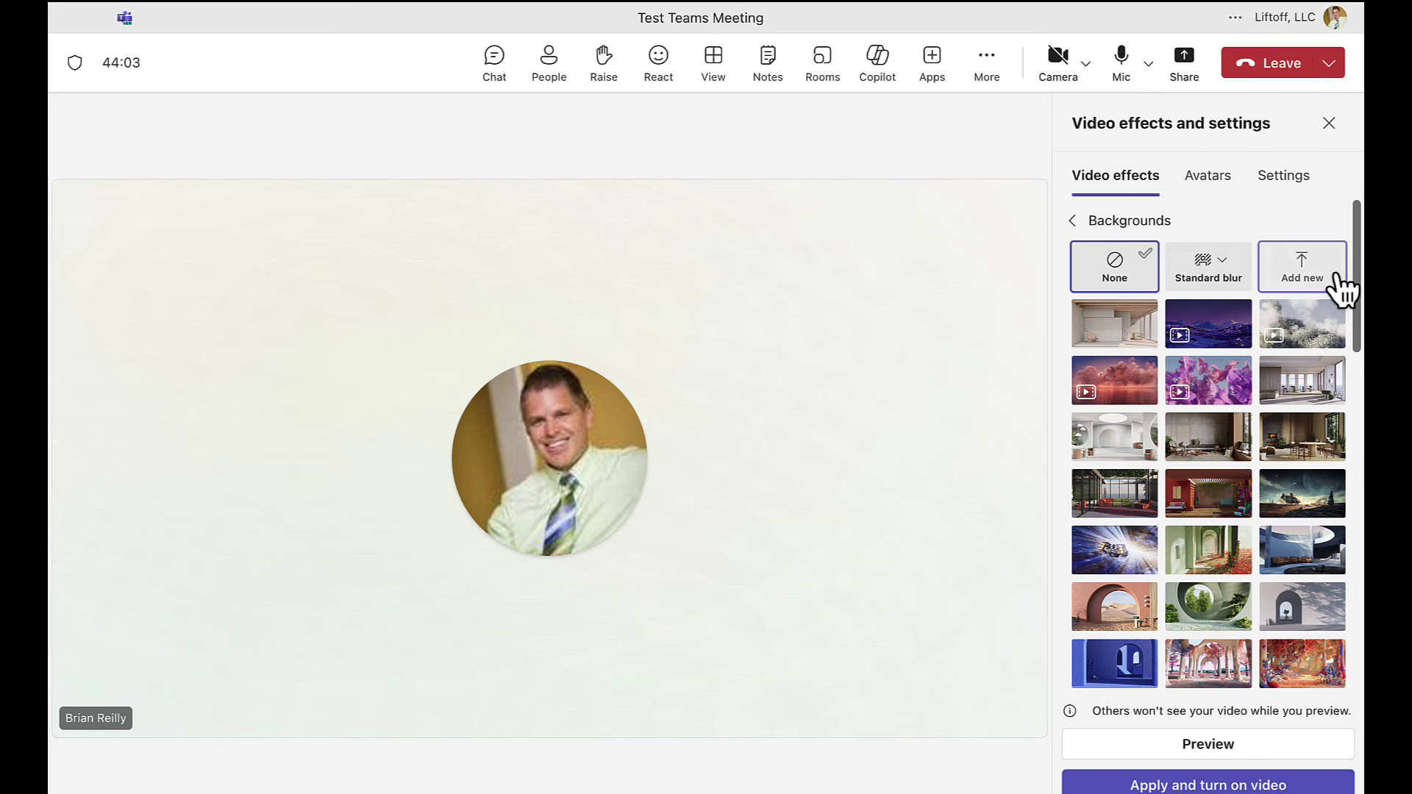
click(1314, 278)
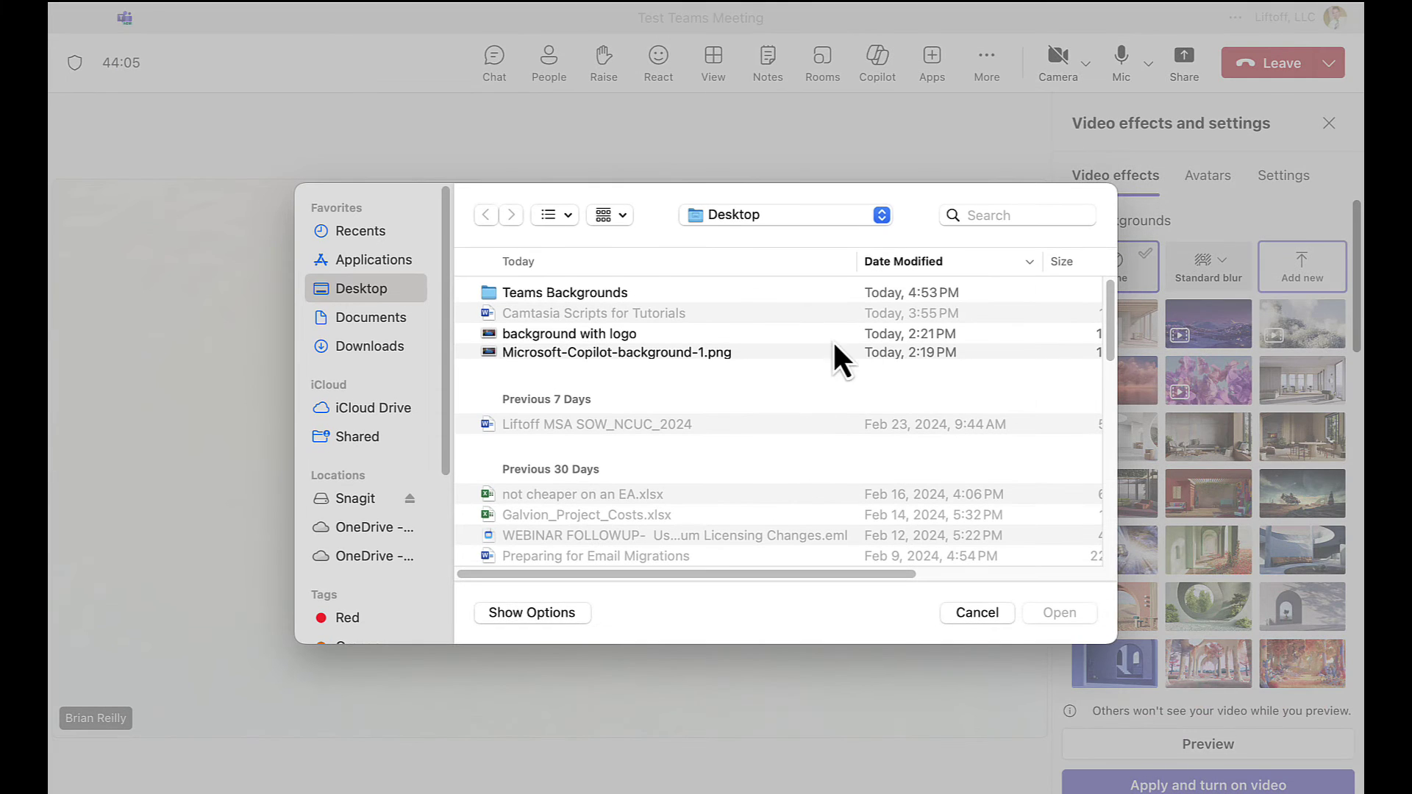
double_click(554, 294)
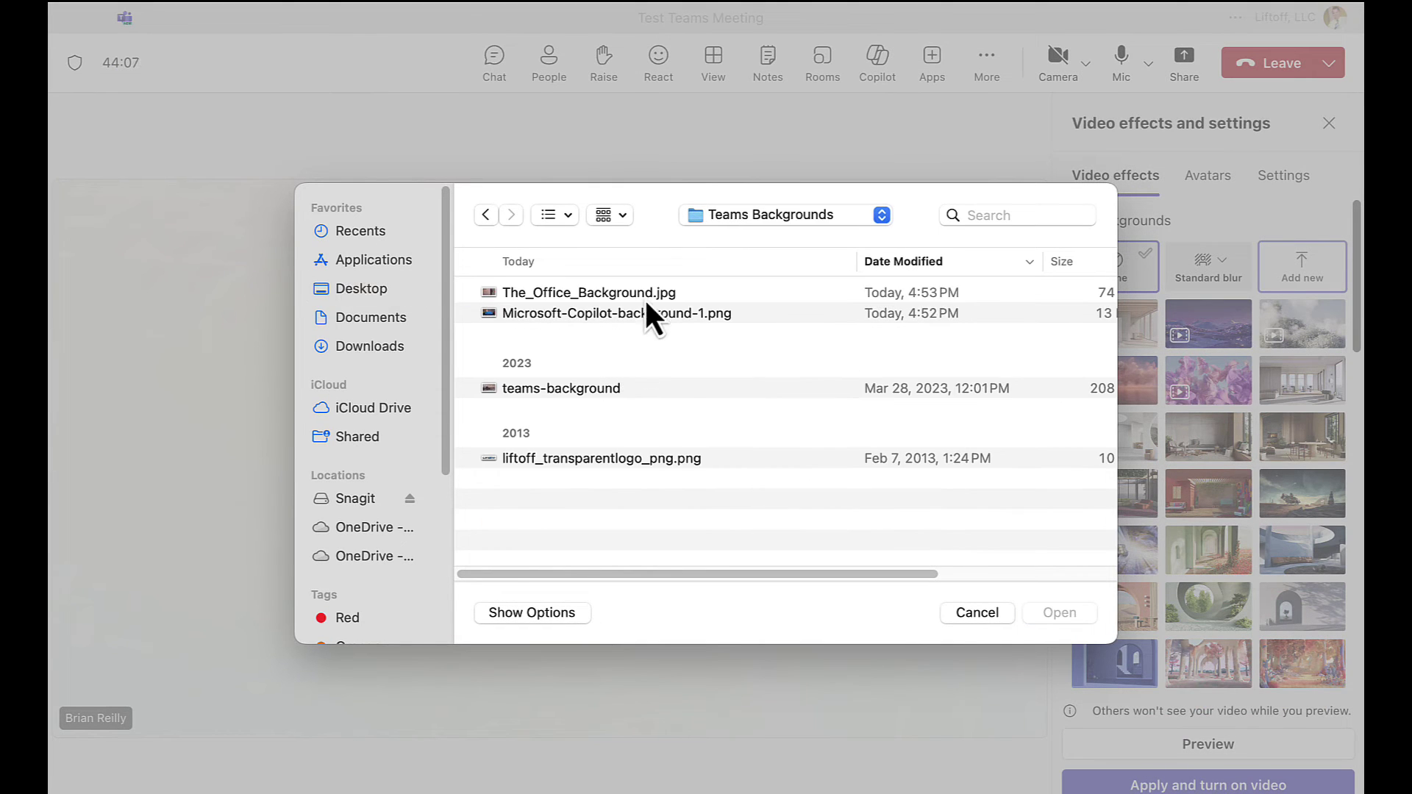
click(605, 315)
click(1059, 613)
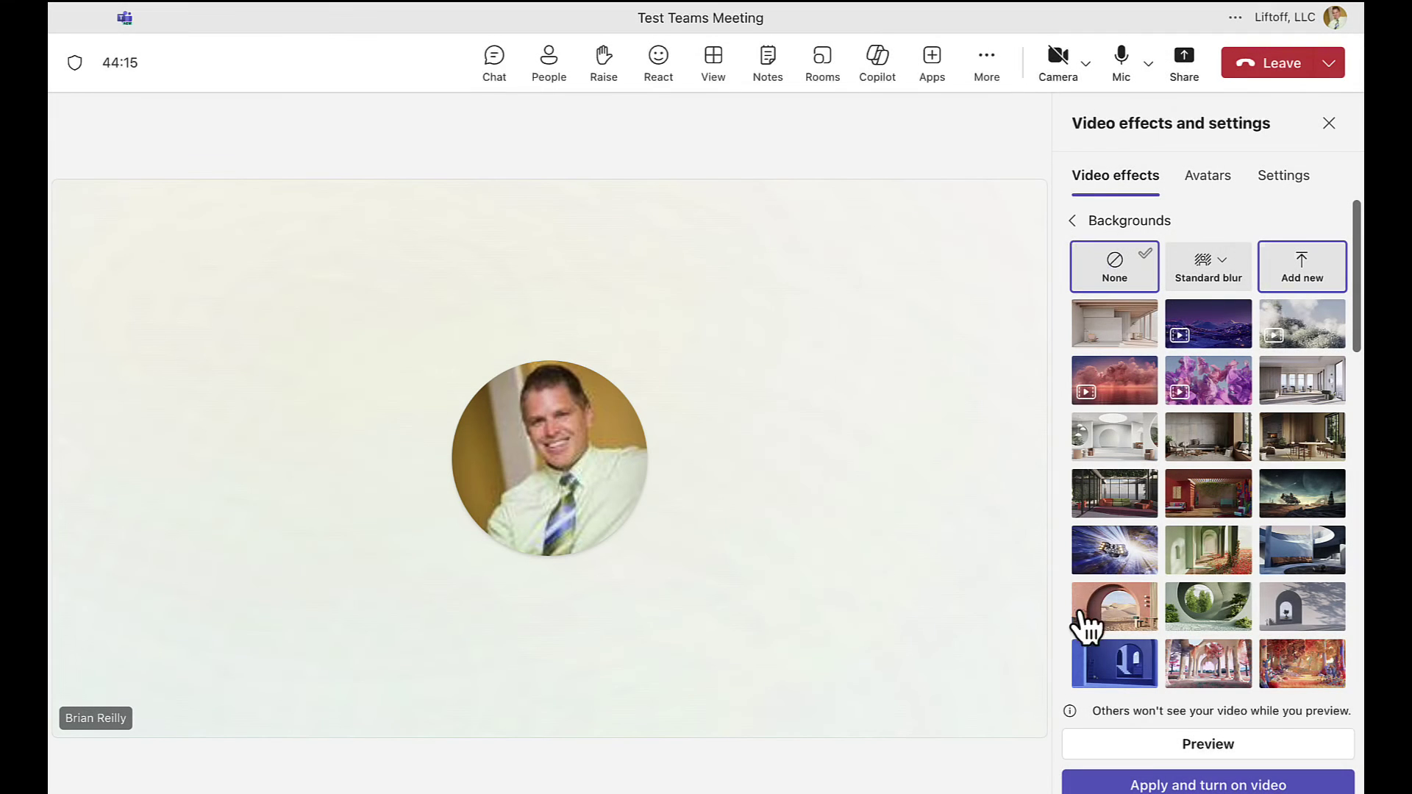
Find the added Copilot brick-wall background among the video effects, preview it on camera, and stop the preview
scroll(1203, 599, down, 15)
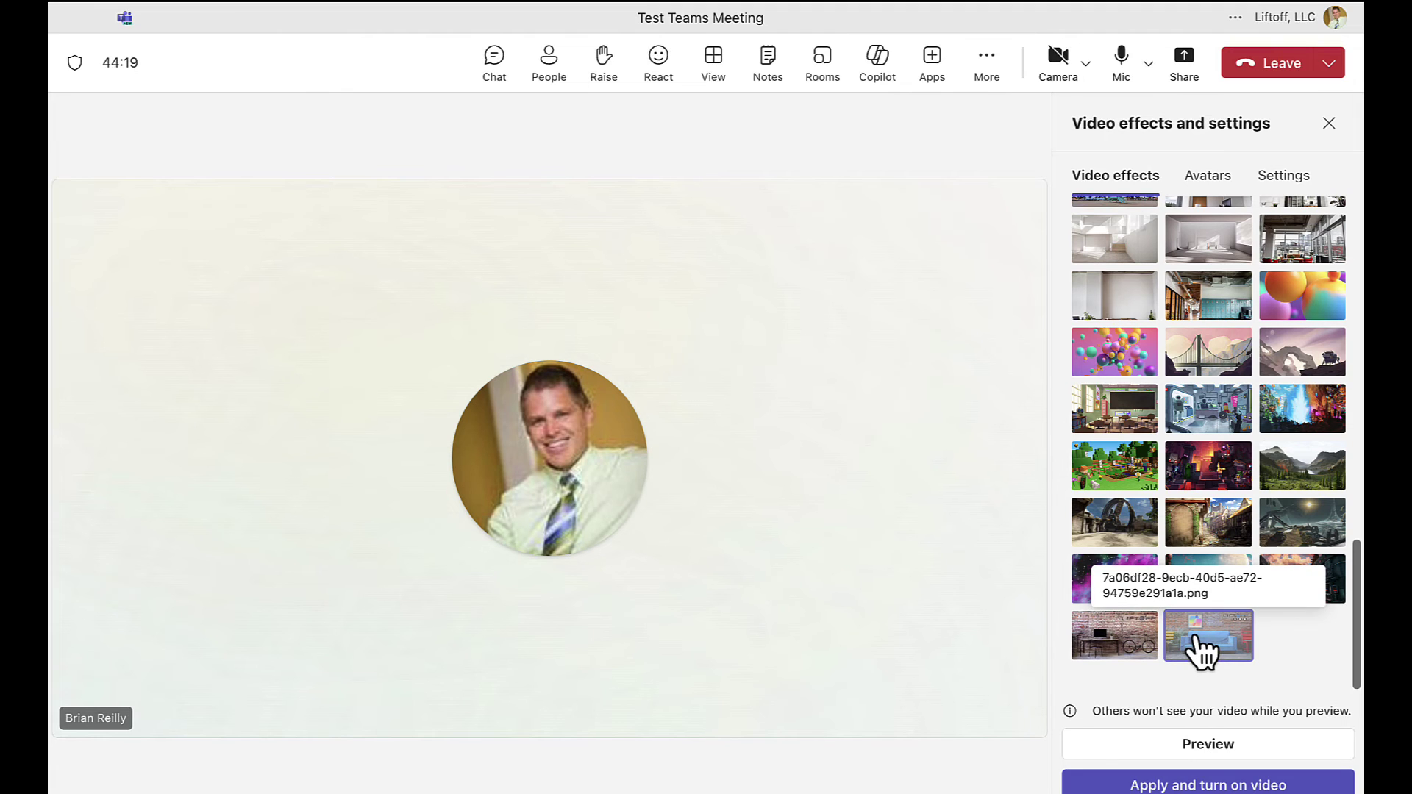
click(1196, 747)
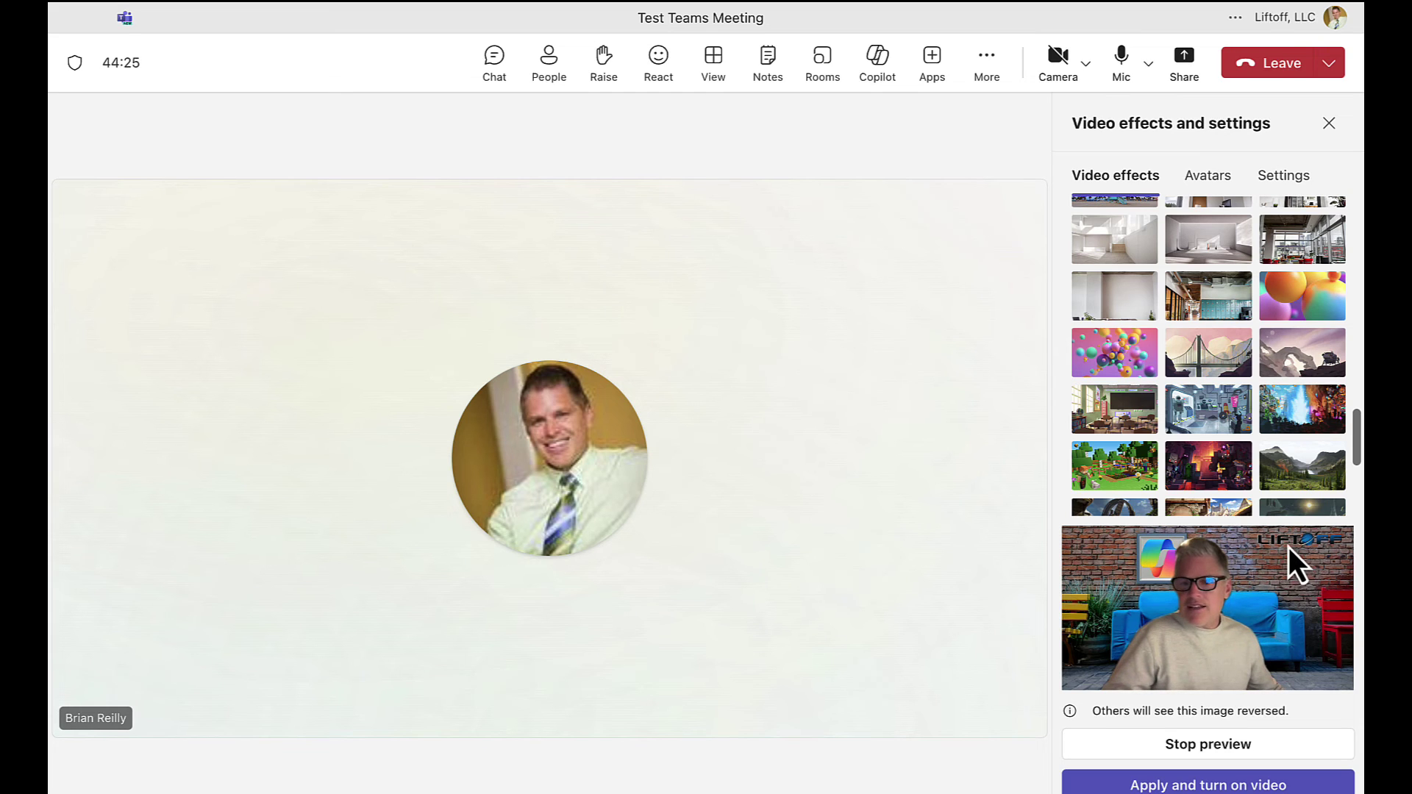
click(1210, 751)
Add The_Office_Background.jpg from the Teams Backgrounds folder as a new meeting background and preview it on camera
scroll(1273, 360, up, 5)
scroll(1291, 372, up, 3)
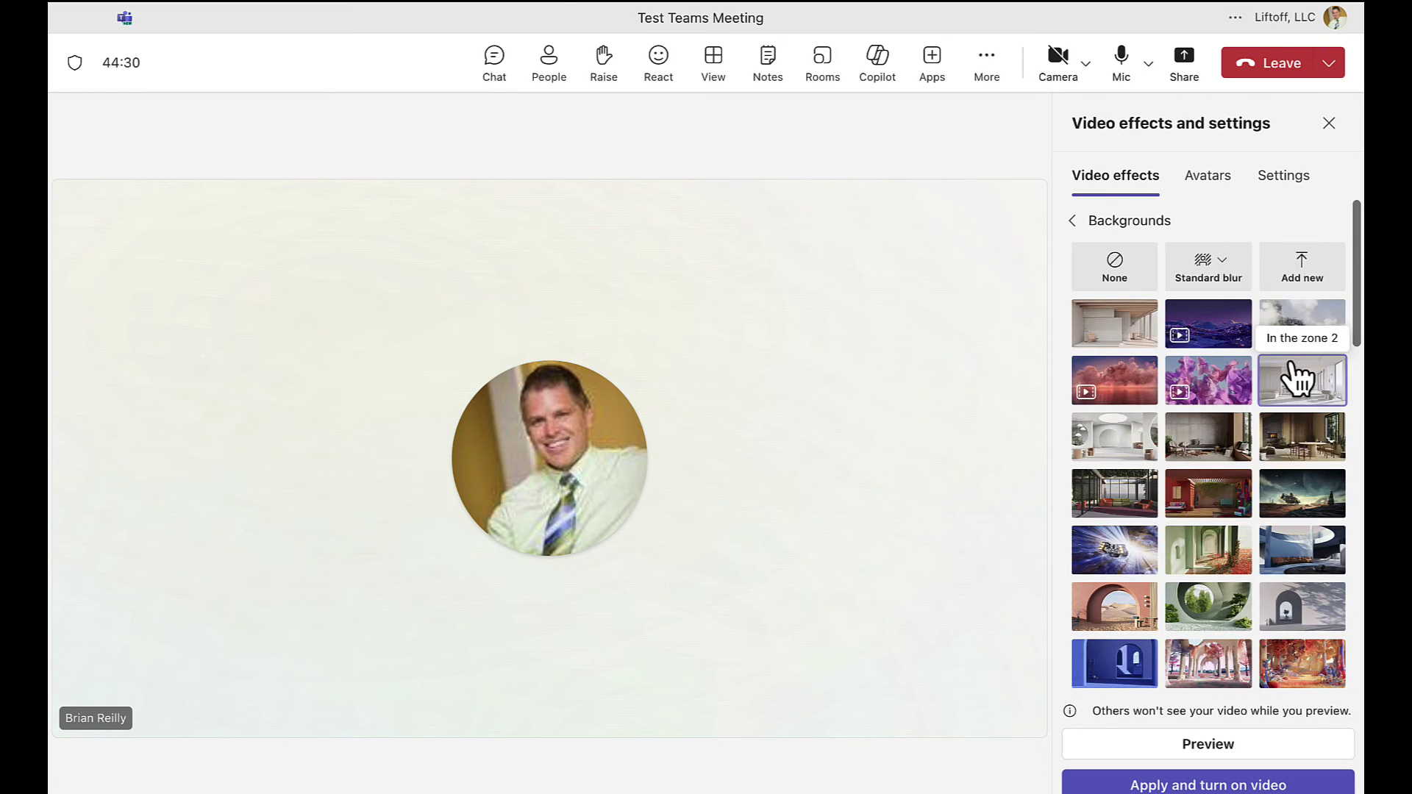
click(1307, 269)
click(632, 293)
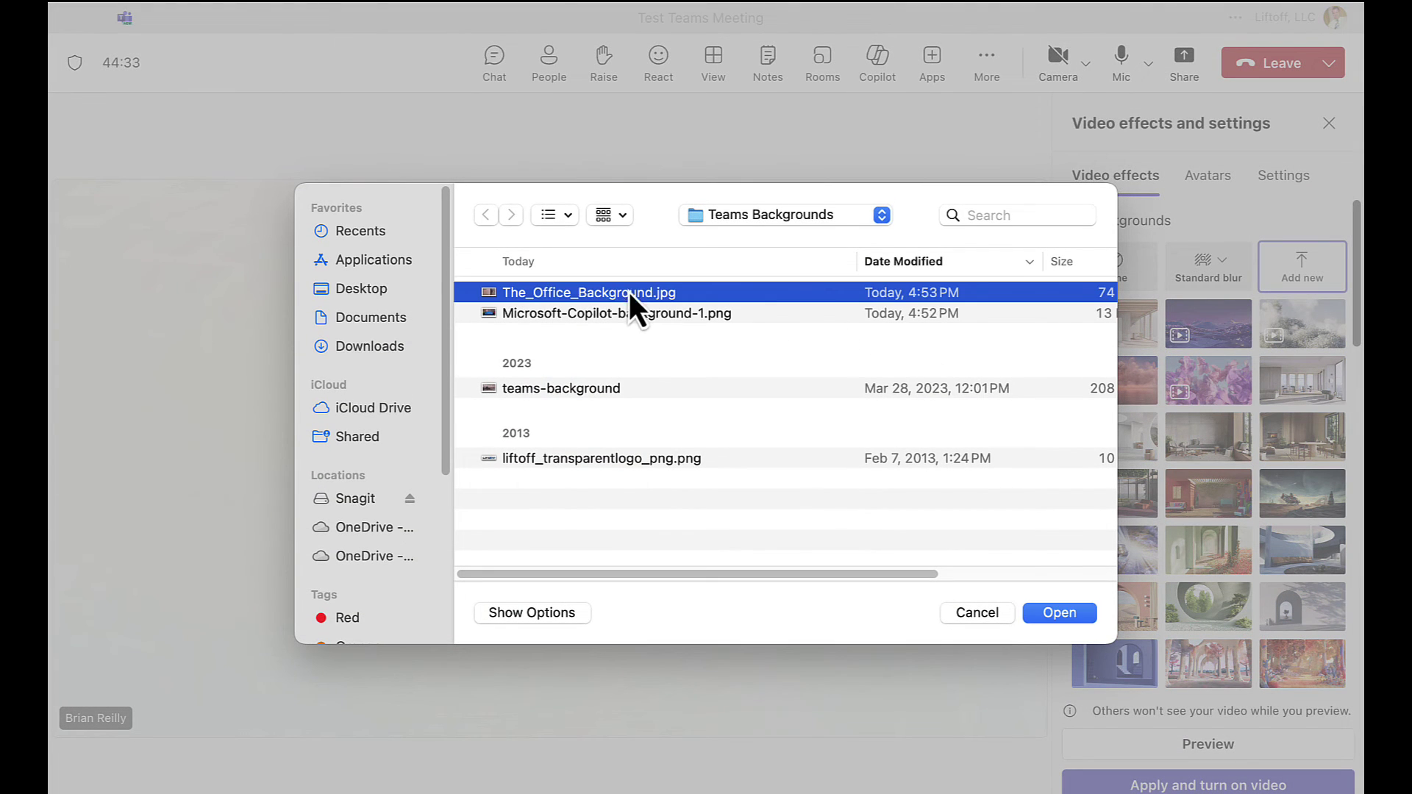
click(1056, 614)
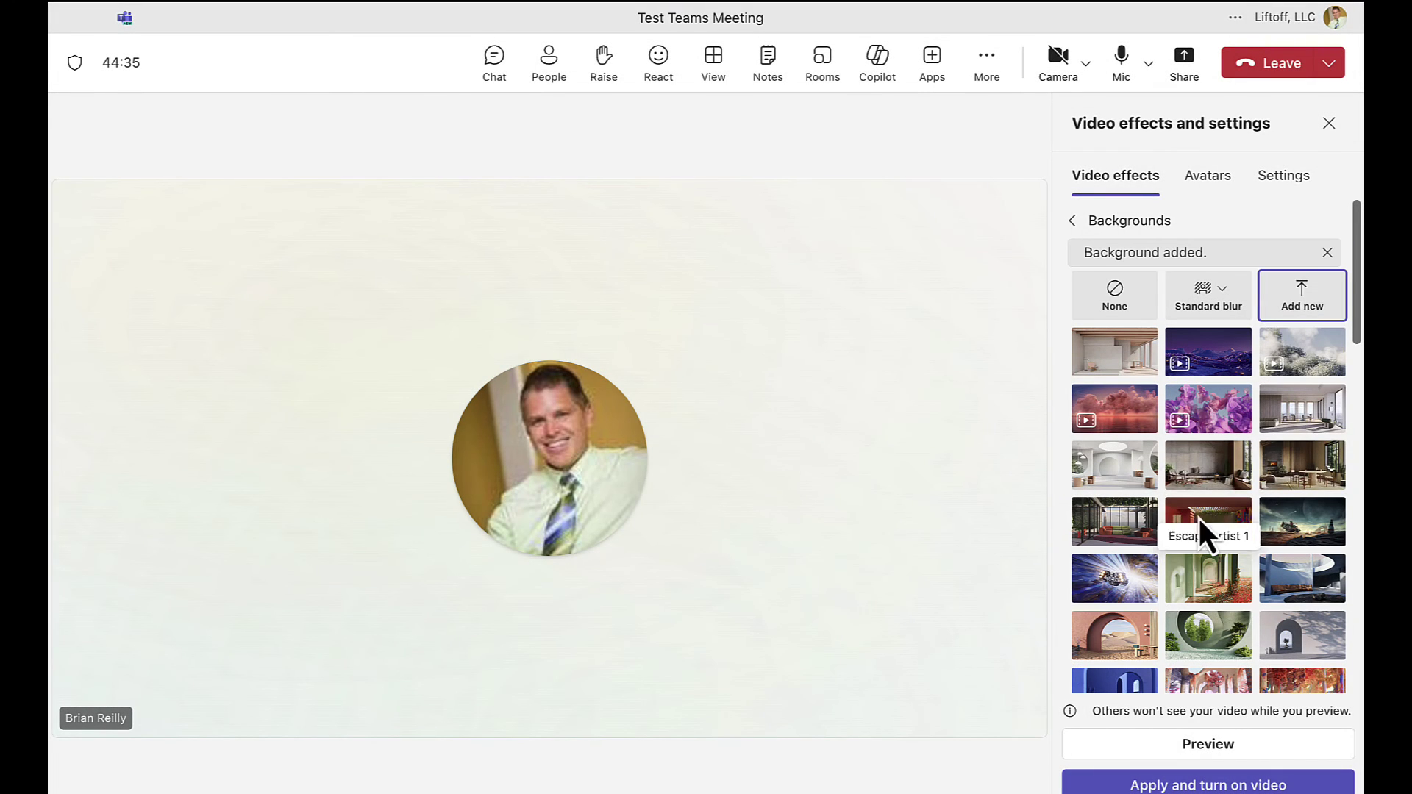
scroll(1328, 369, down, 10)
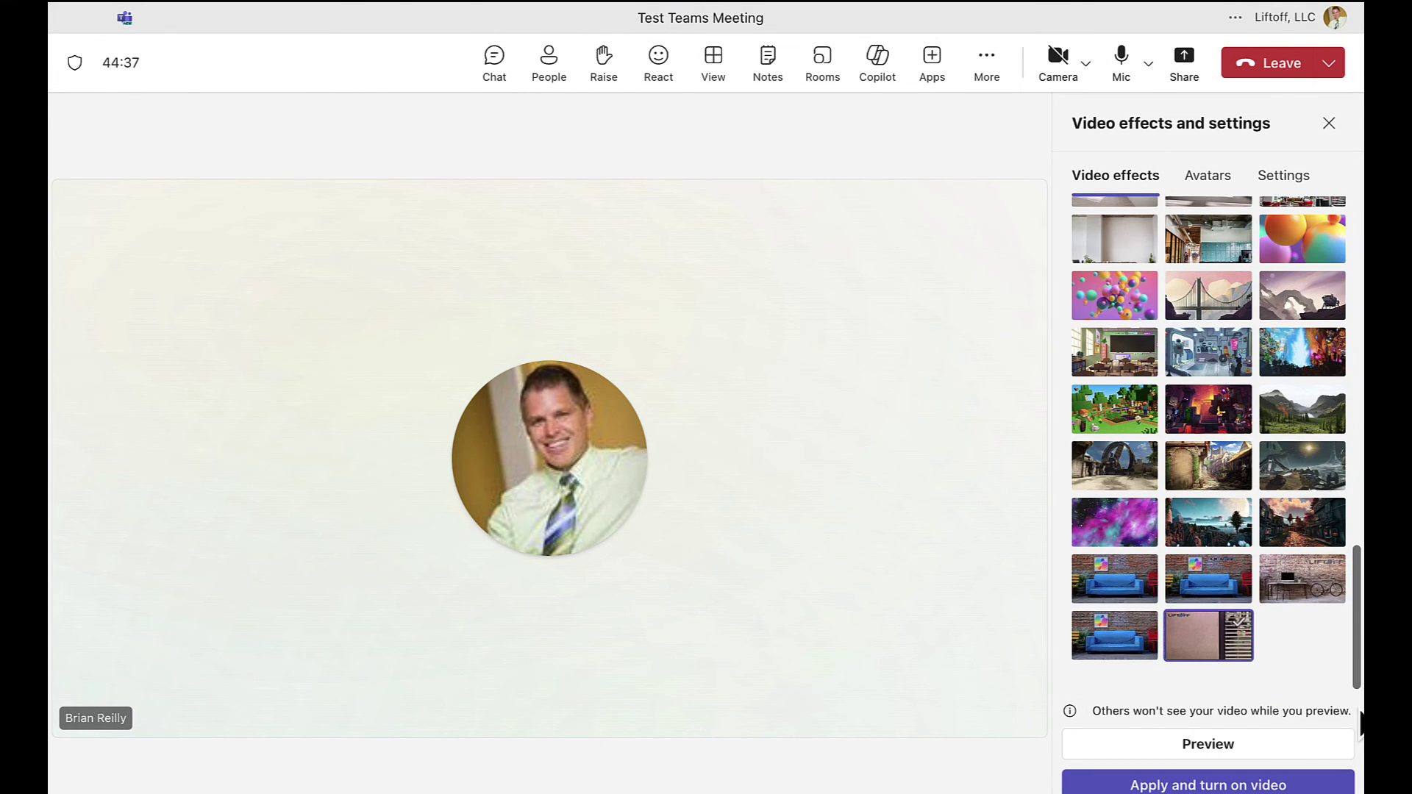
click(1221, 747)
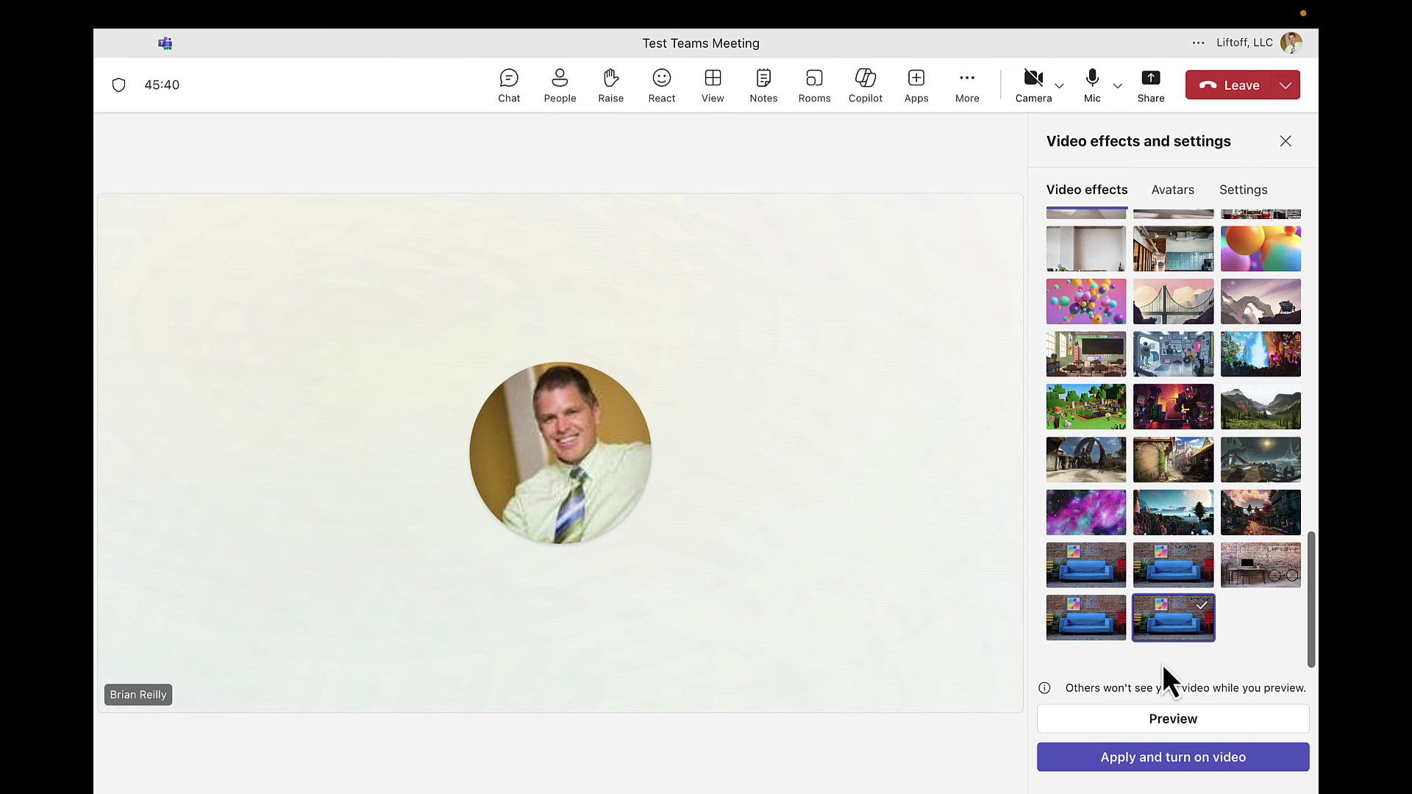
Preview the Copilot brick-wall background with the Liftoff logo, and apply it with the video turned on
click(1163, 726)
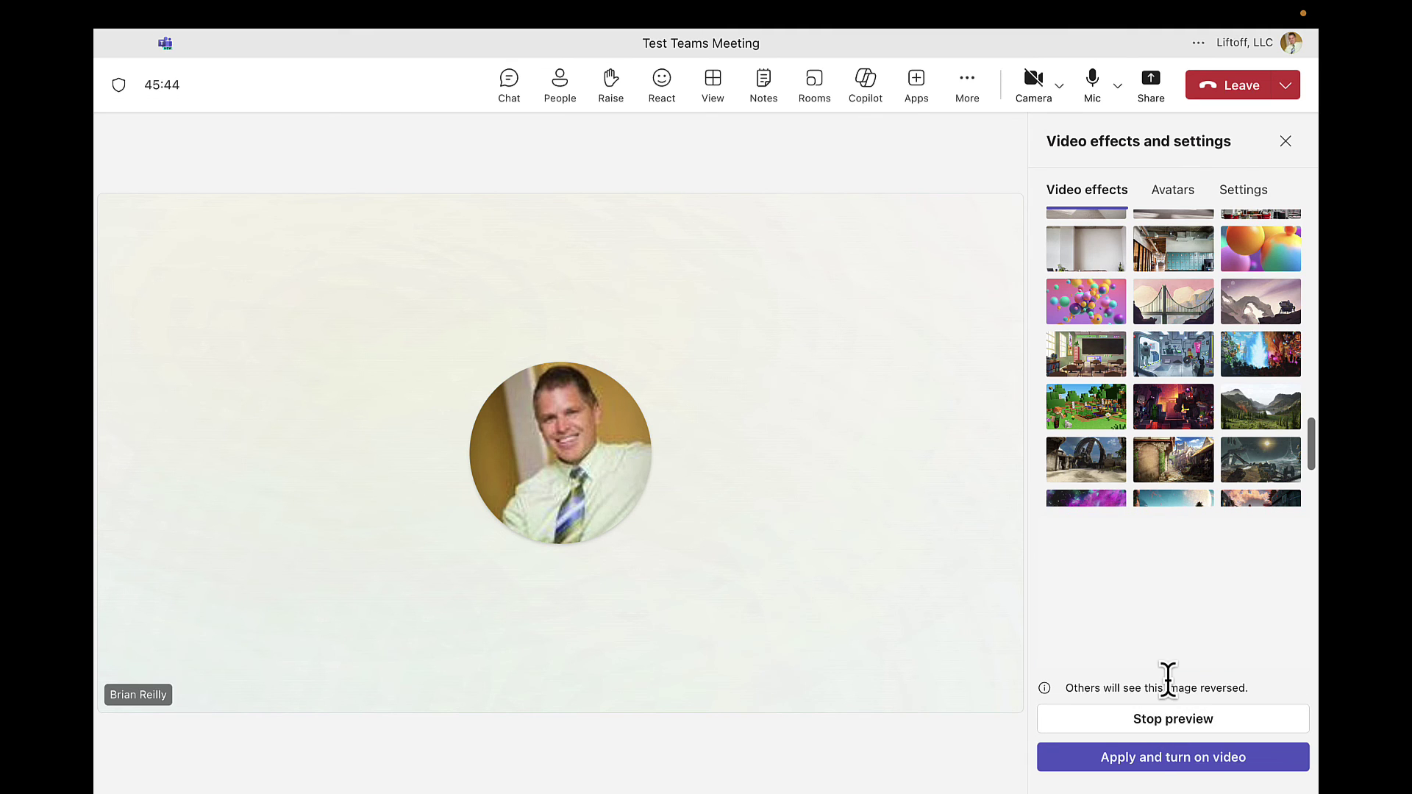
click(1172, 771)
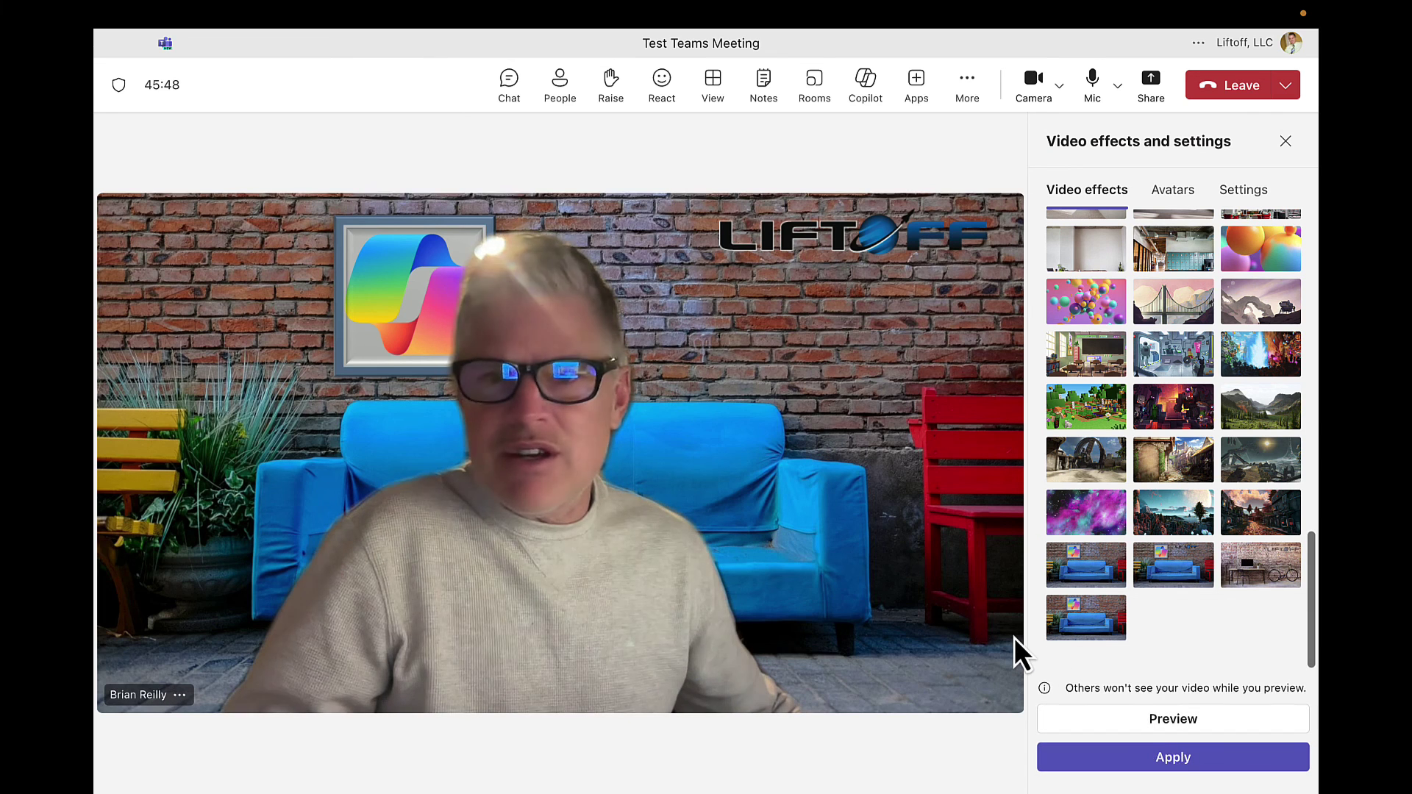